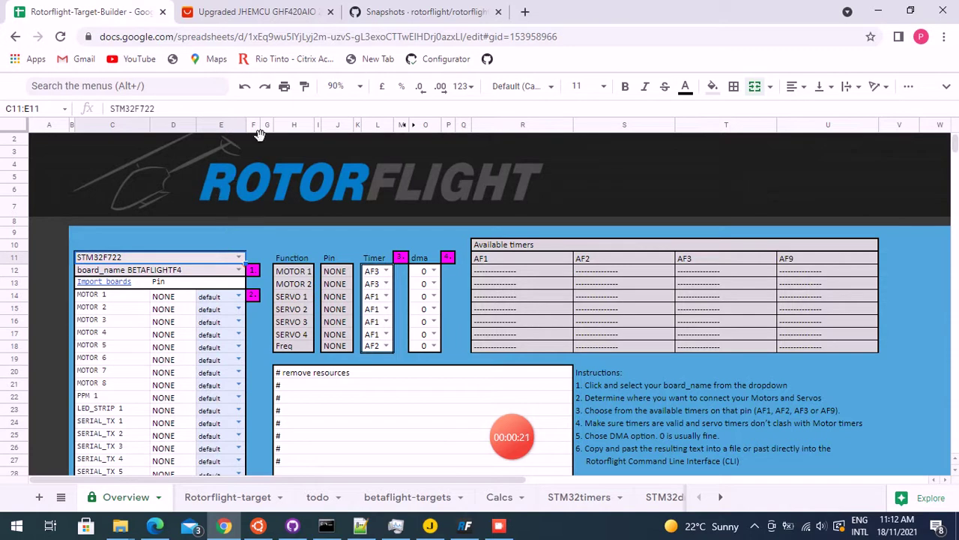
Step: On the AliExpress GHF420AIO description, highlight F405 in the CPU line and BETAFLIGHTF4 in the firmware line
click(249, 15)
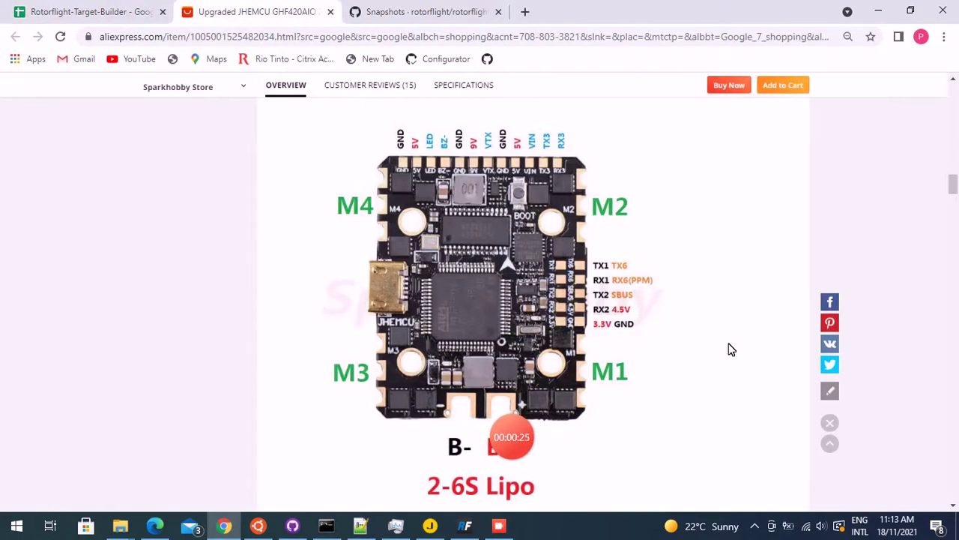
scroll(731, 349, up, 5)
scroll(731, 349, up, 5)
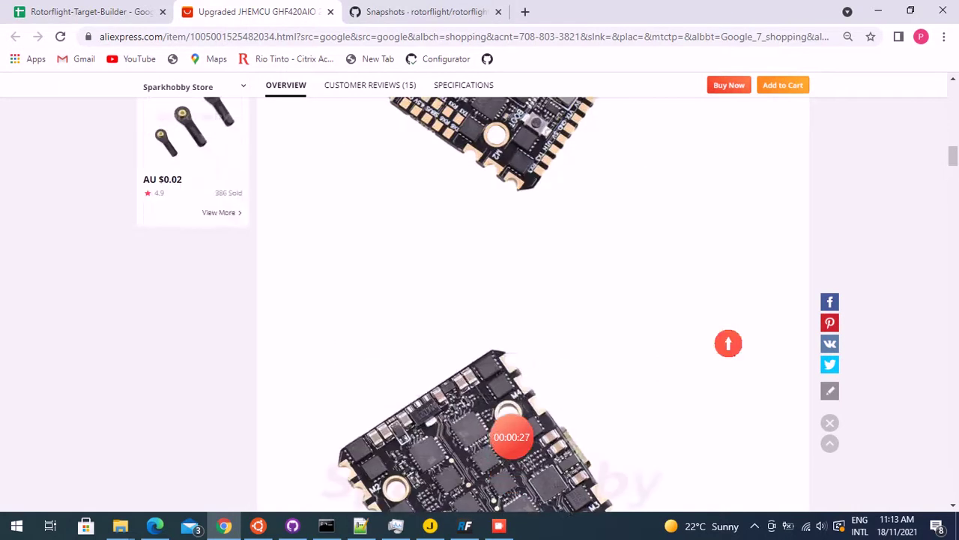
scroll(731, 349, up, 5)
scroll(731, 350, up, 3)
scroll(731, 349, down, 3)
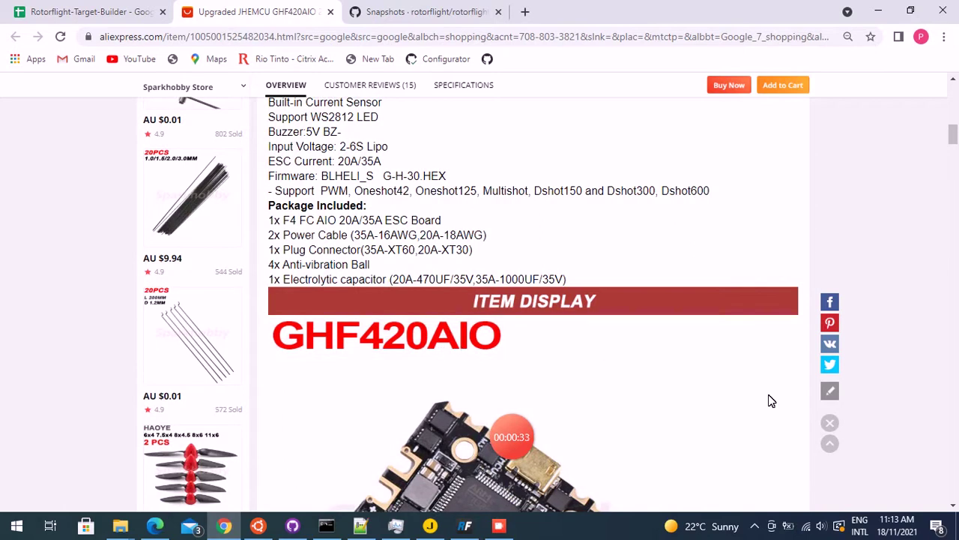
scroll(770, 397, up, 1)
scroll(731, 345, up, 2)
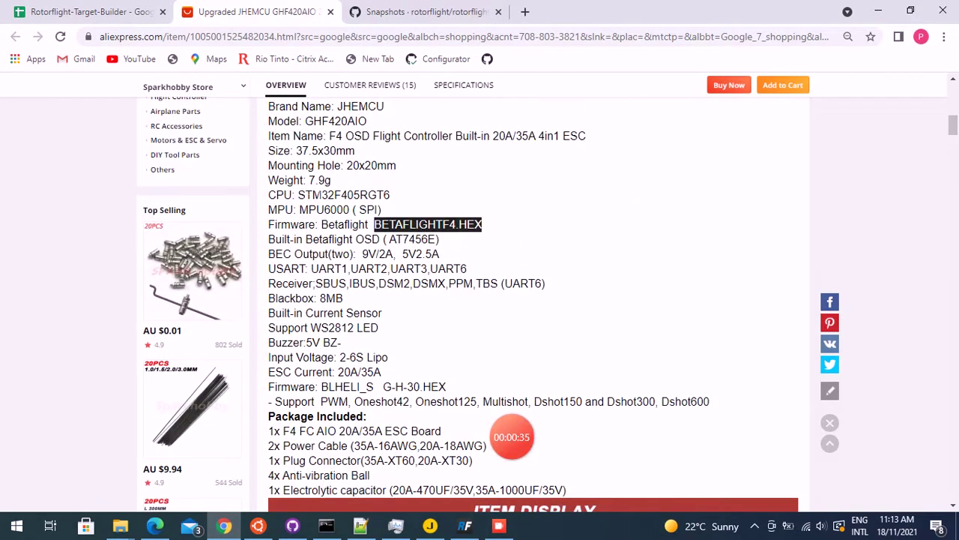
scroll(596, 236, up, 2)
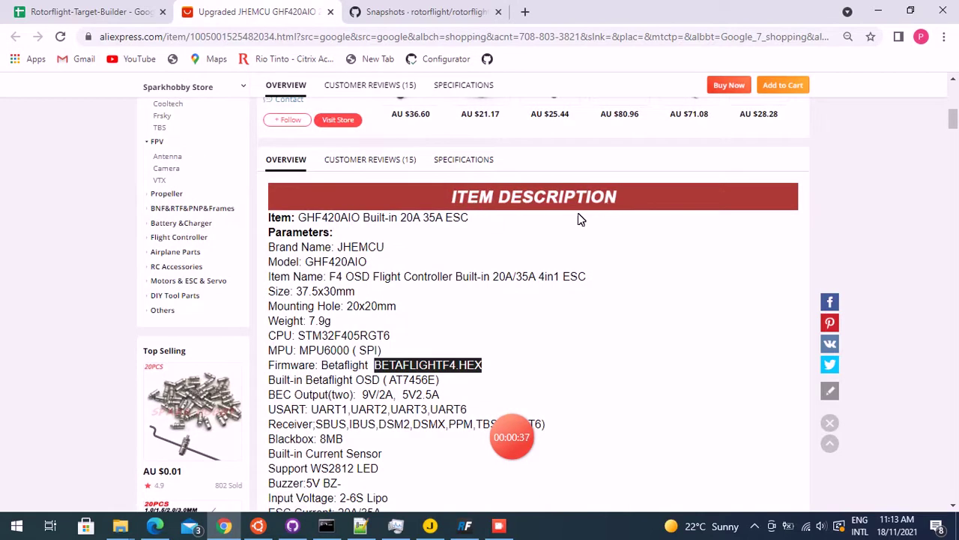
scroll(457, 318, down, 1)
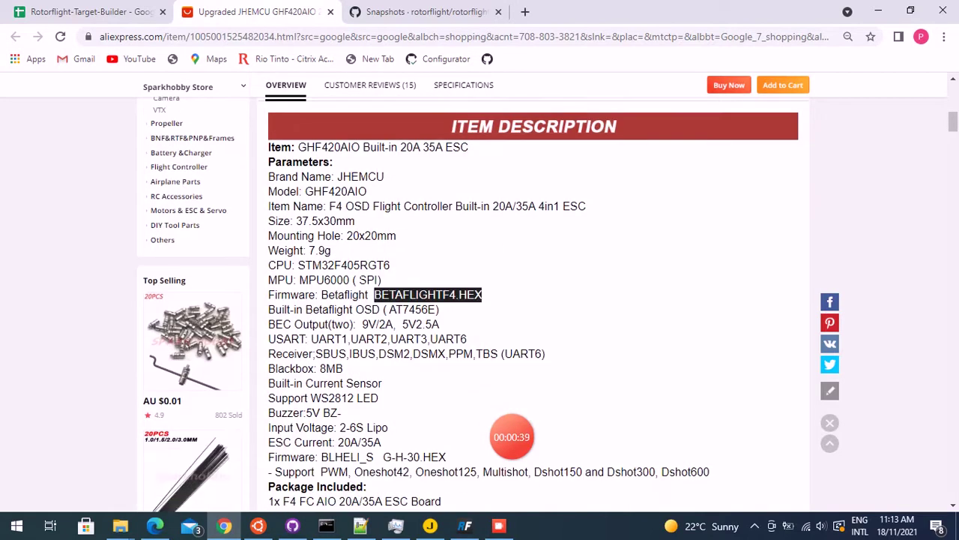
drag(335, 266, 360, 265)
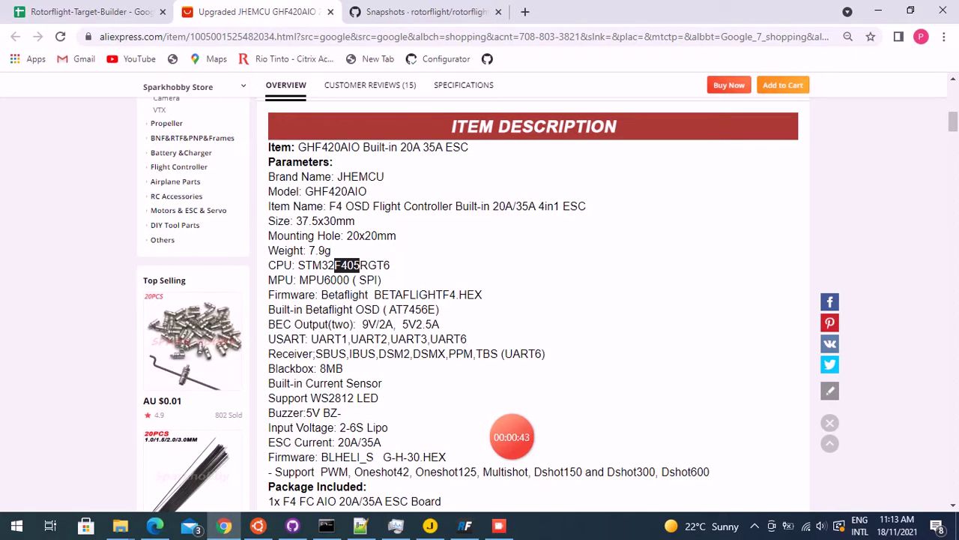
drag(374, 295, 457, 294)
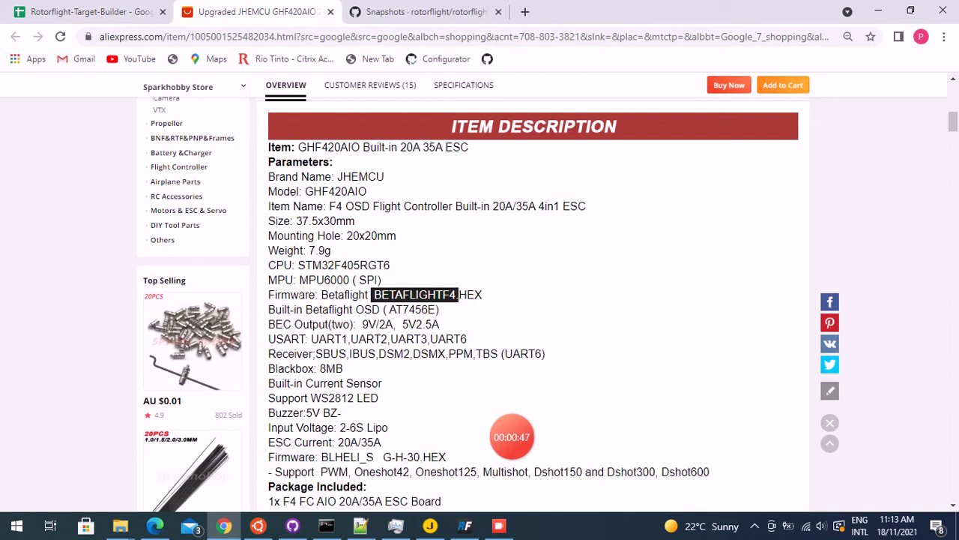
Step: Set the target builder's processor in C11 to STM32F405
click(88, 15)
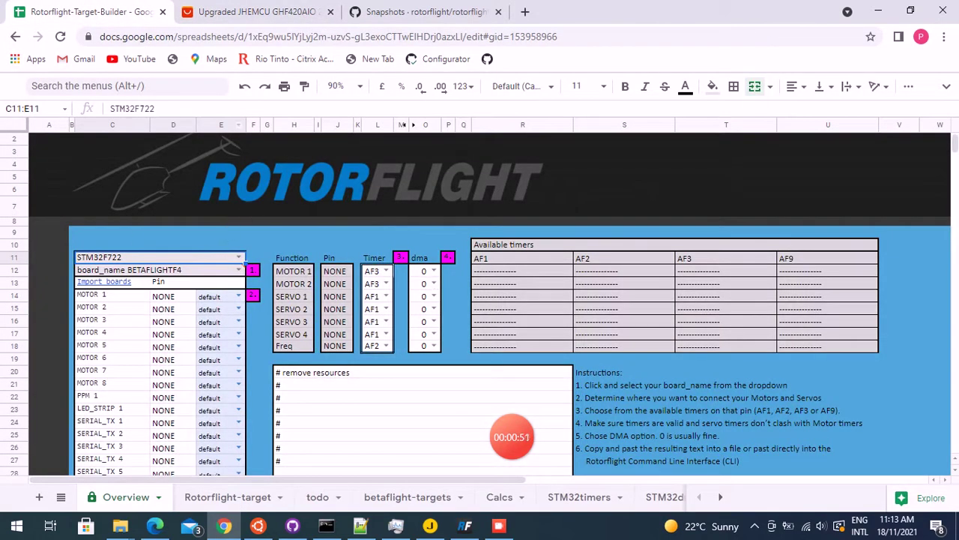
click(239, 257)
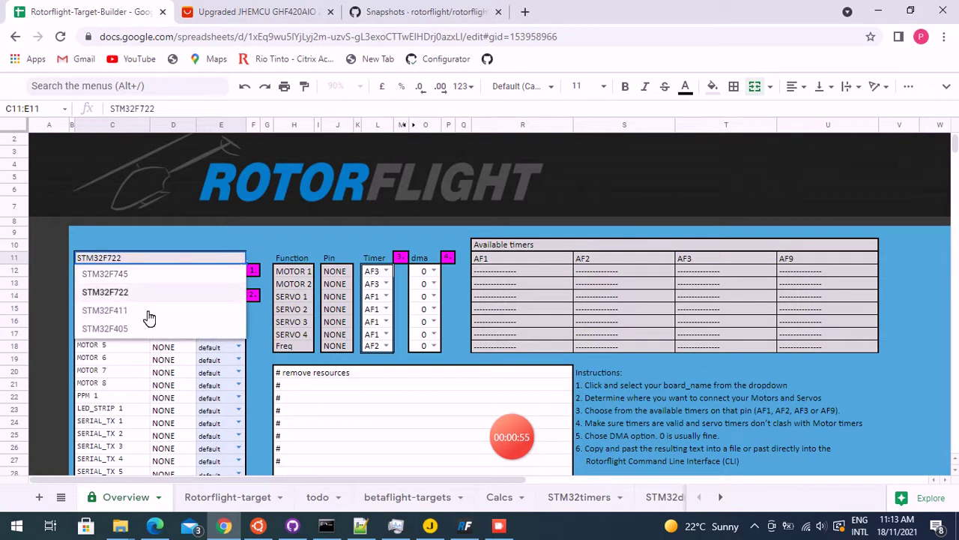
click(123, 330)
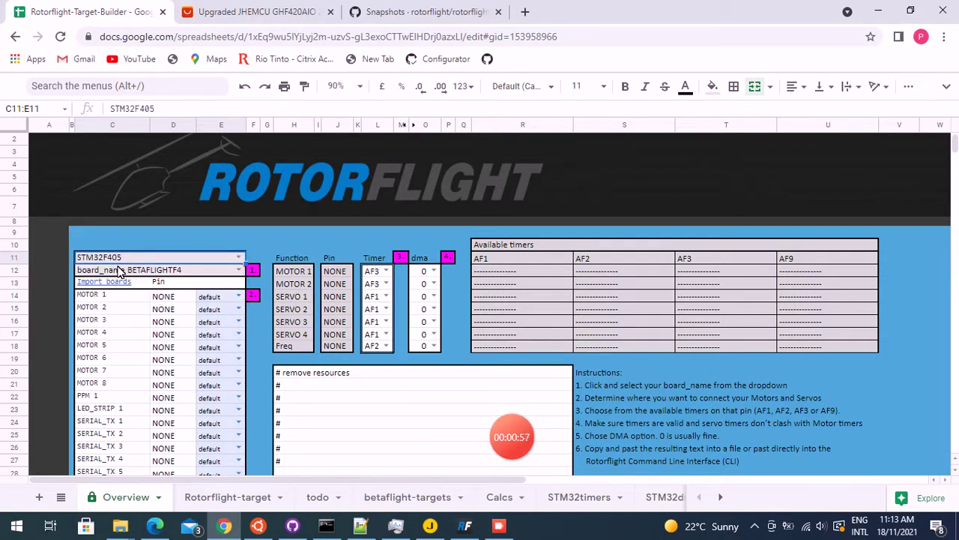
Step: Leave board_name as BETAFLIGHTF4 and select the Import boards link in C13
click(238, 271)
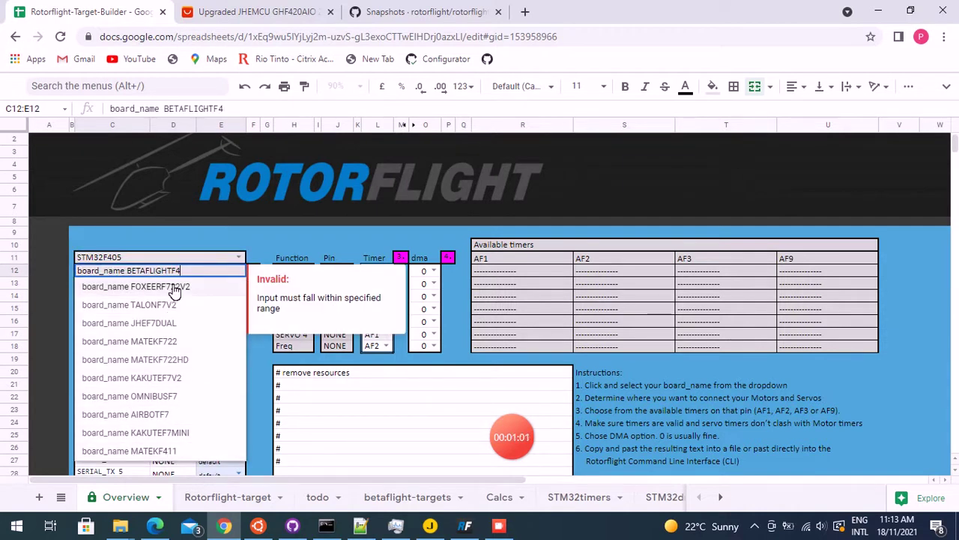
click(48, 275)
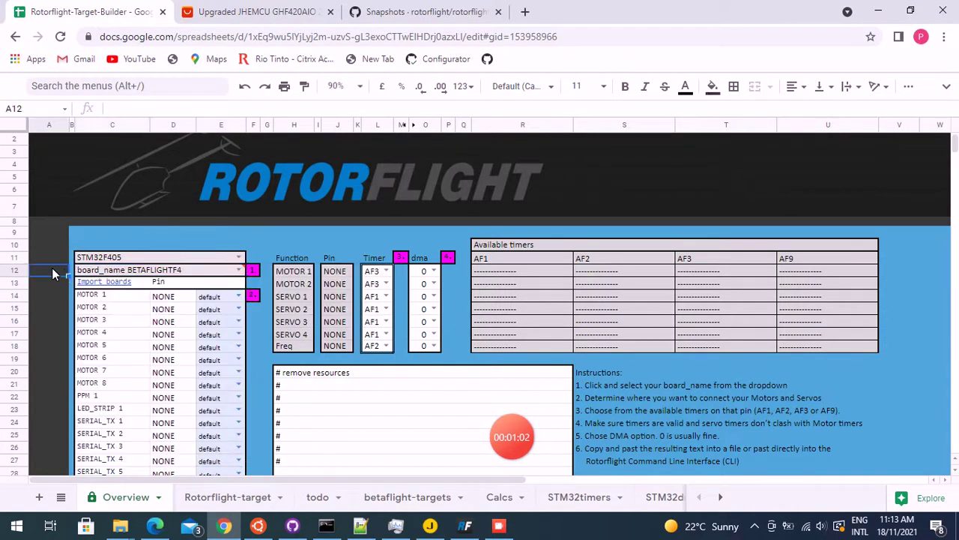
click(98, 281)
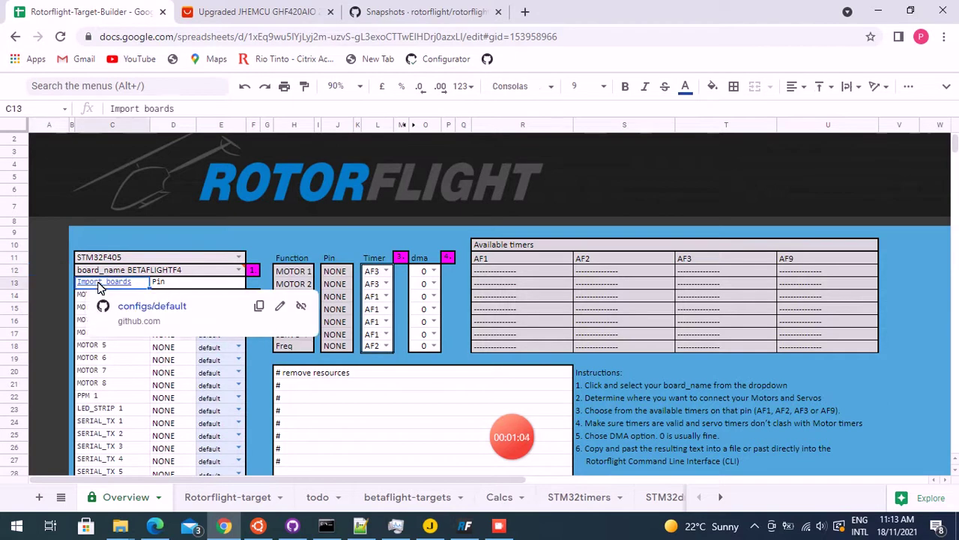
Step: Follow the Import boards link to GitHub and open FPVM-BETAFLIGHTF4.config via a betaflightF4 search
click(161, 313)
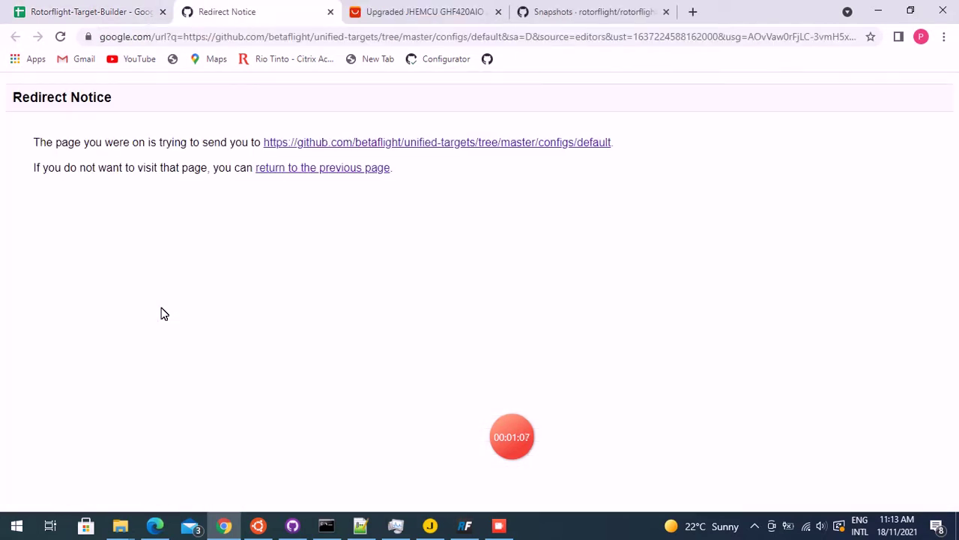
click(310, 145)
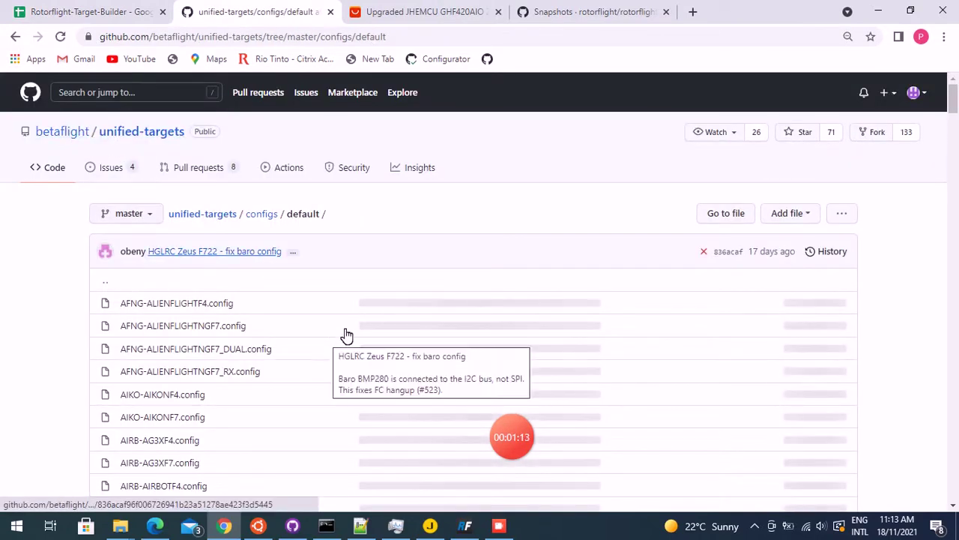
key(ctrl+f)
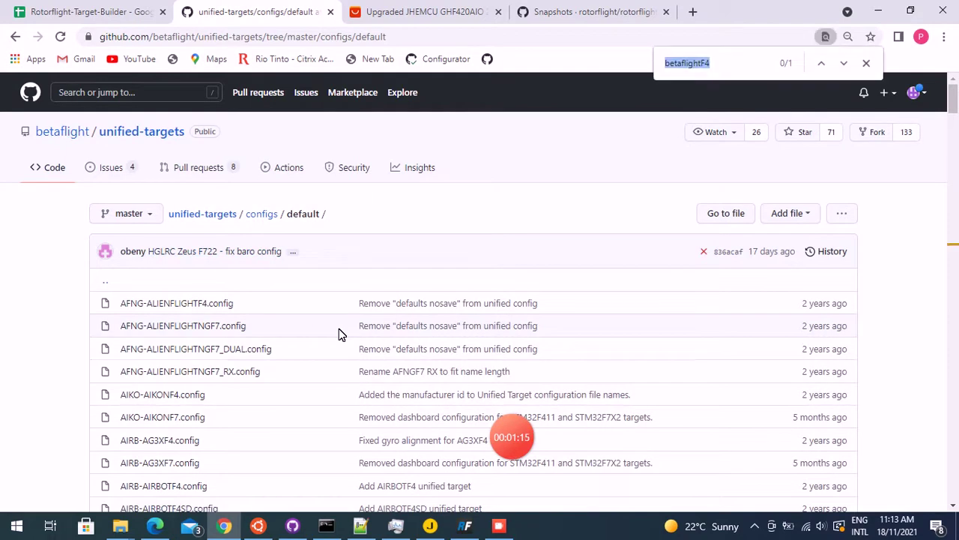
key(Return)
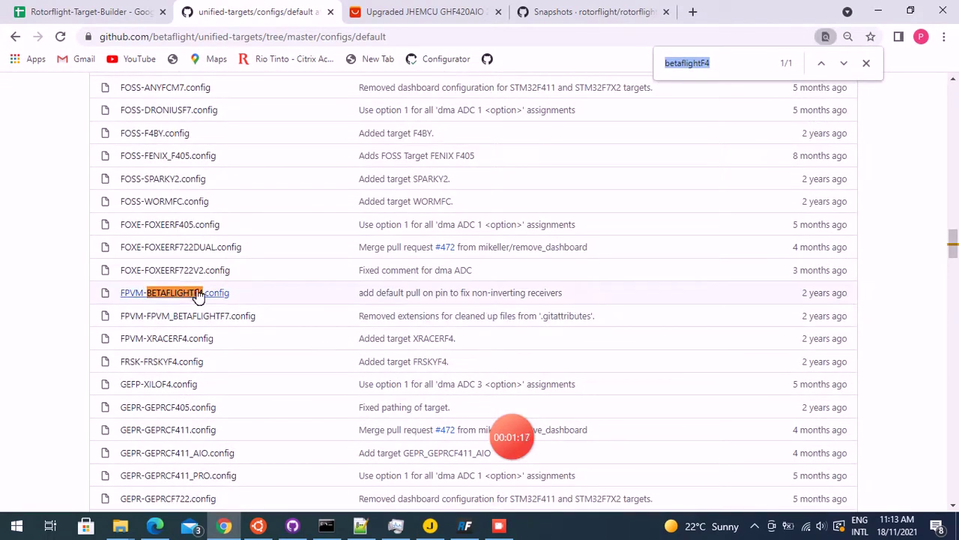
click(198, 296)
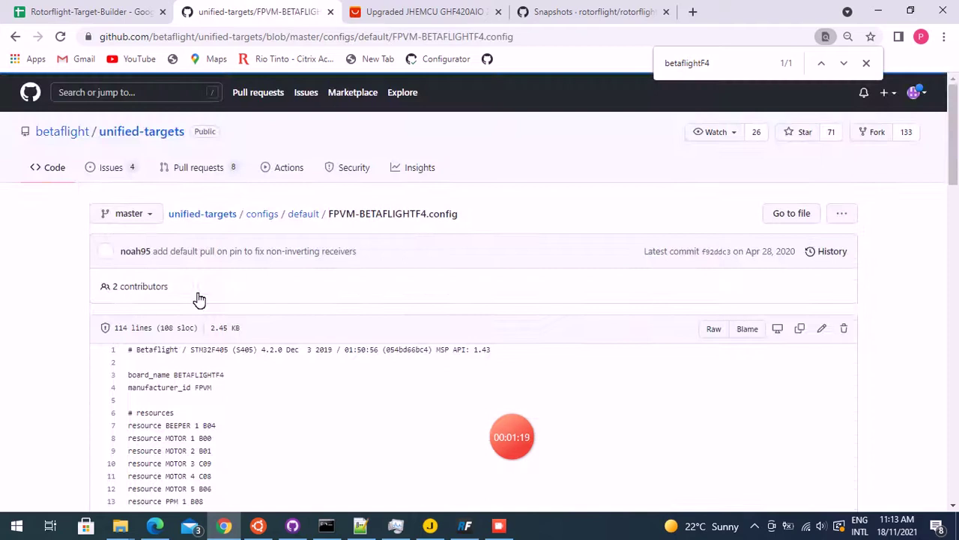
Step: Copy the config text from line 3 (board_name) to the end of the file
mouse_move(127, 371)
mouse_down()
mouse_move(225, 487)
mouse_move(241, 408)
mouse_up()
right_click(155, 318)
click(191, 332)
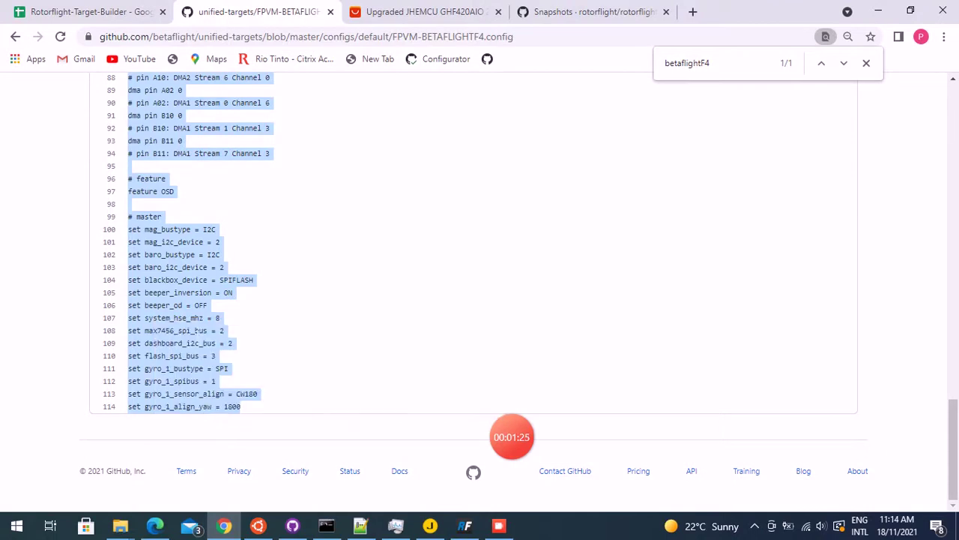
Step: Paste the copied BETAFLIGHTF4 config into K1 of the betaflight-targets sheet
click(66, 13)
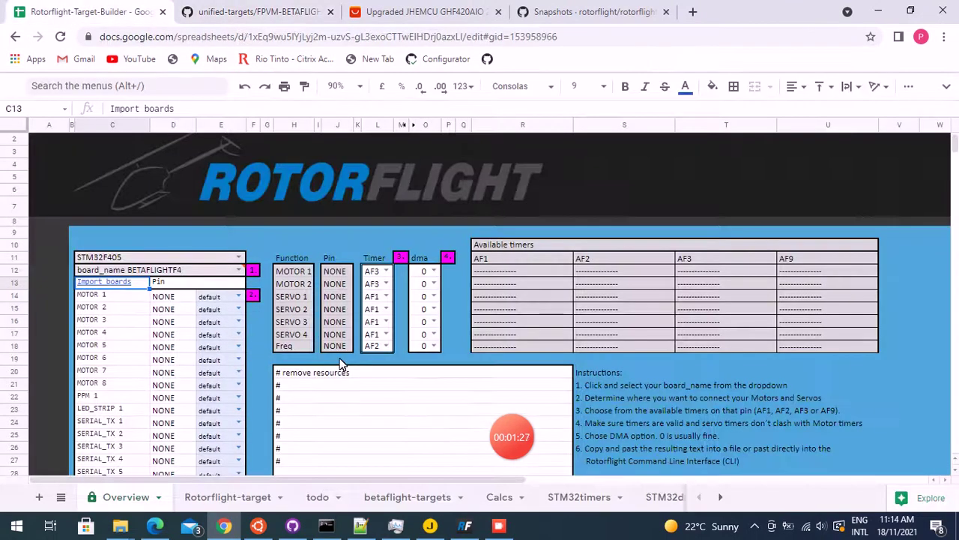
click(409, 502)
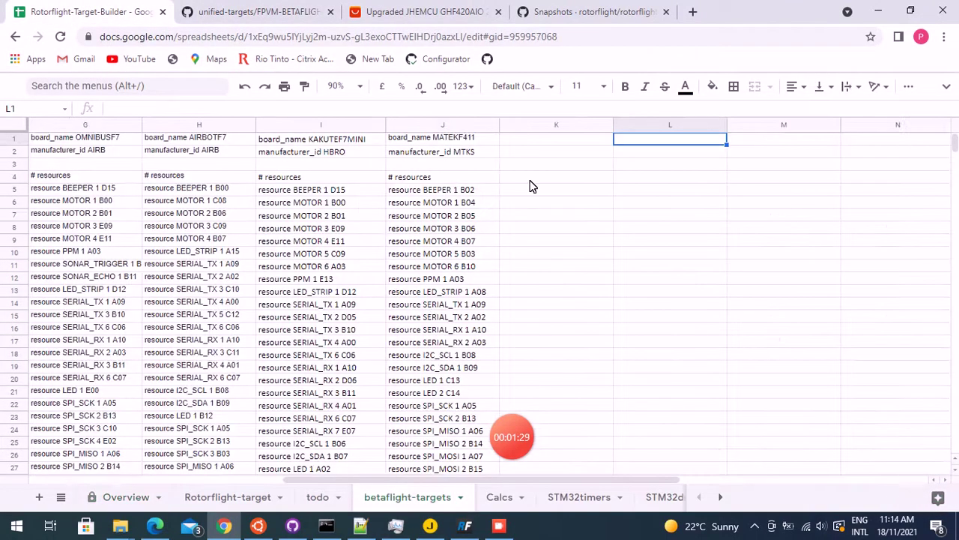
right_click(536, 137)
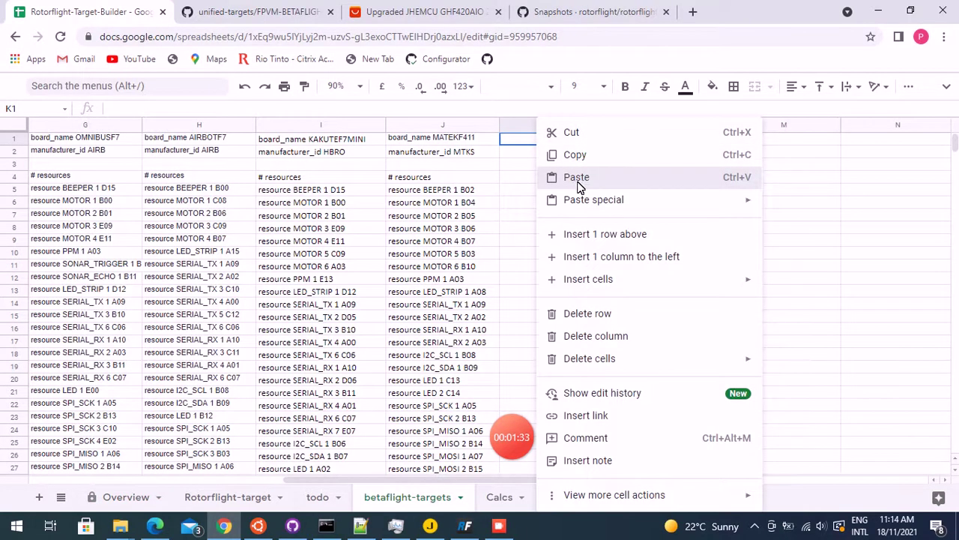
click(579, 182)
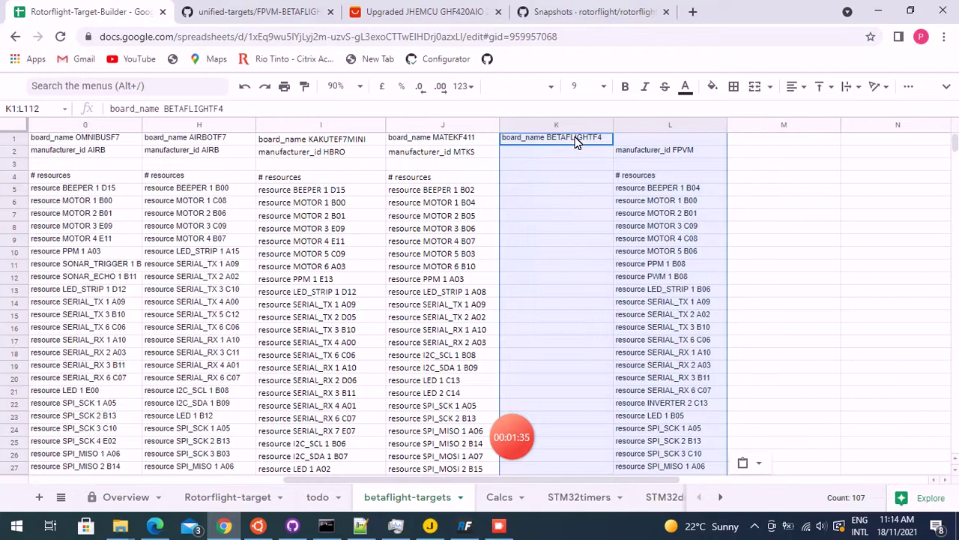
Step: Copy K1's board_name line into L1, then delete column K so the config sits together
right_click(555, 142)
click(556, 143)
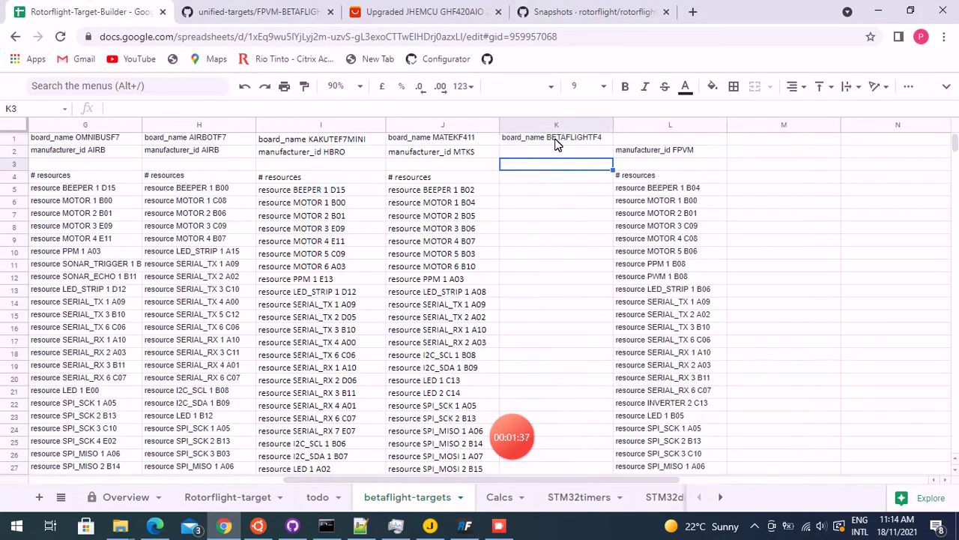
right_click(557, 139)
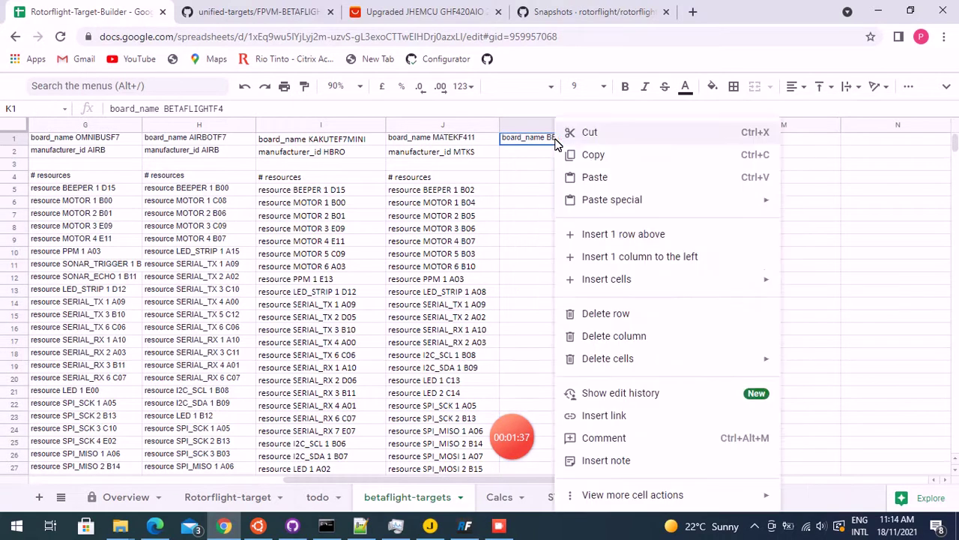
click(607, 160)
click(621, 139)
right_click(621, 140)
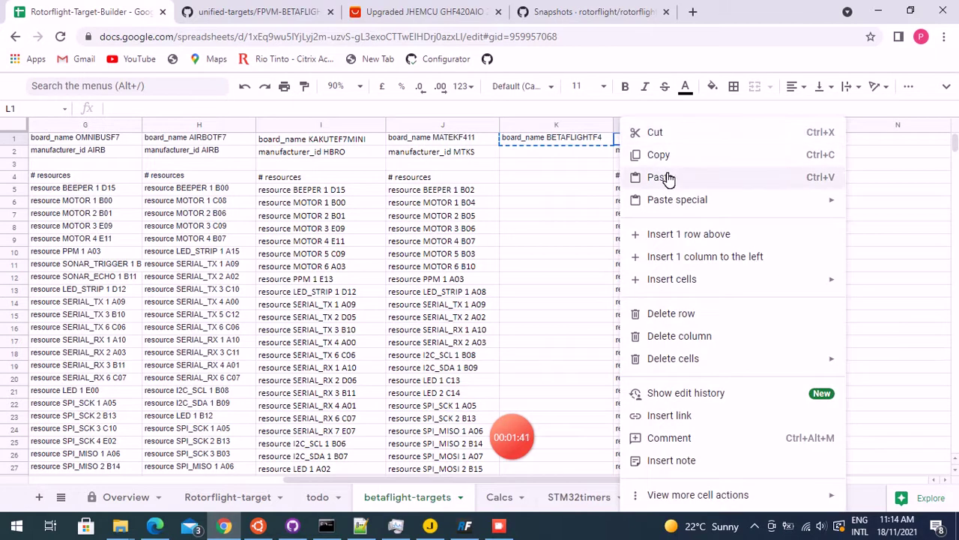
click(661, 177)
right_click(584, 127)
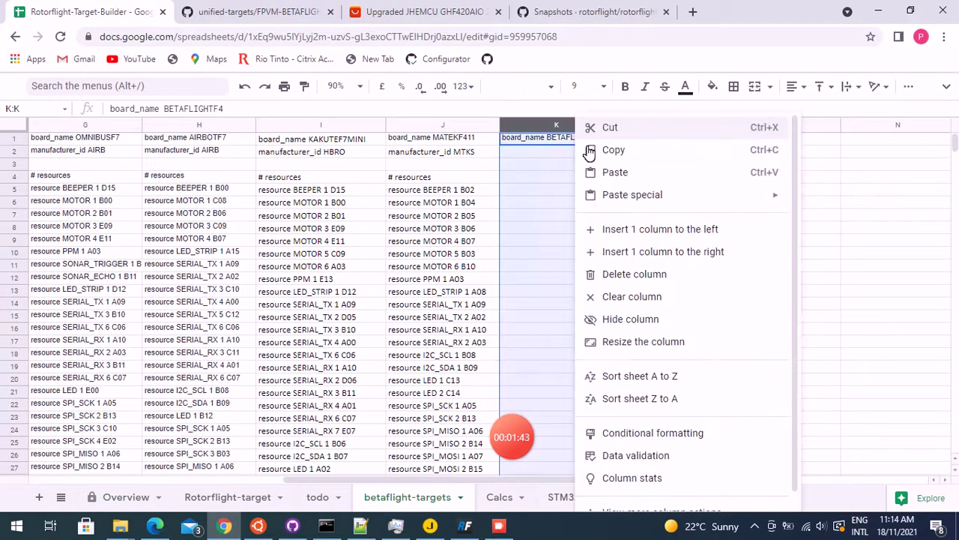
click(622, 272)
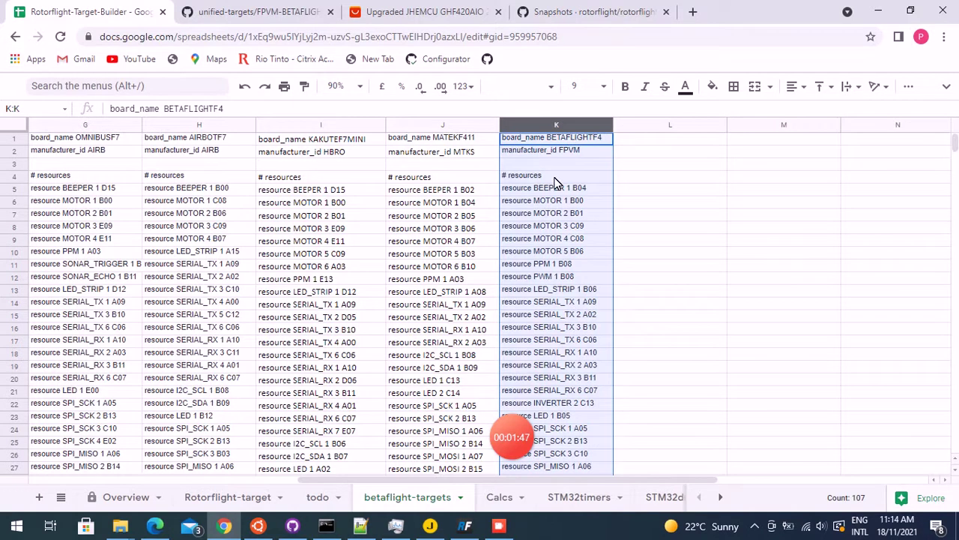
click(122, 499)
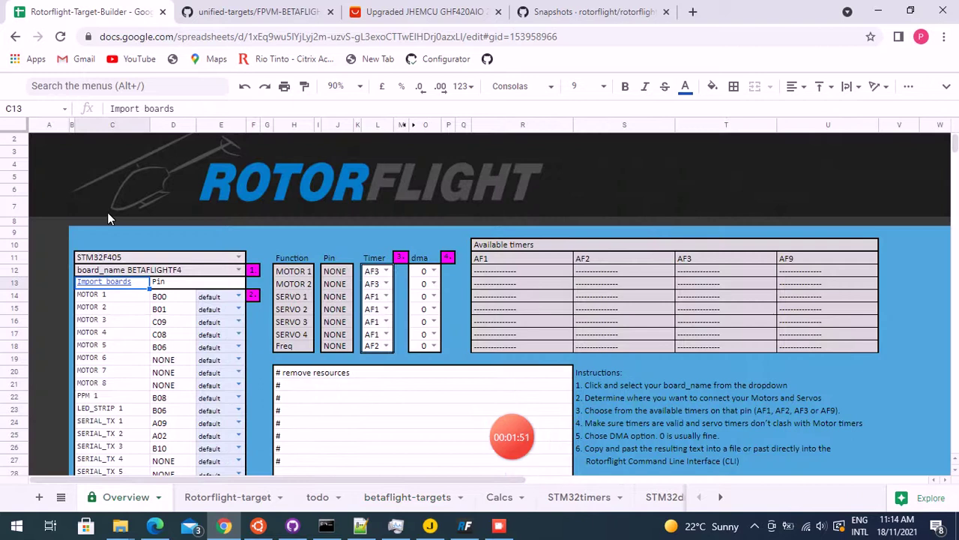
scroll(60, 253, down, 2)
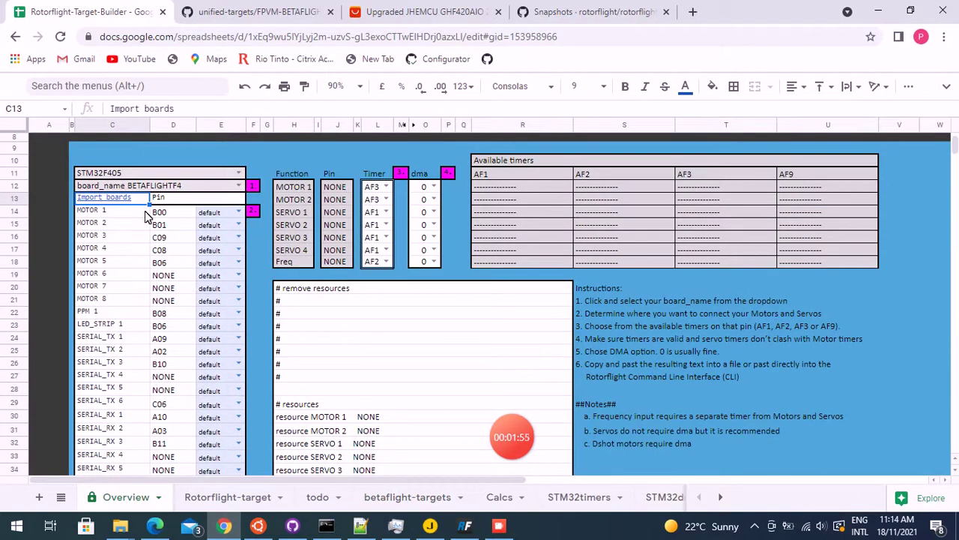
scroll(124, 270, down, 3)
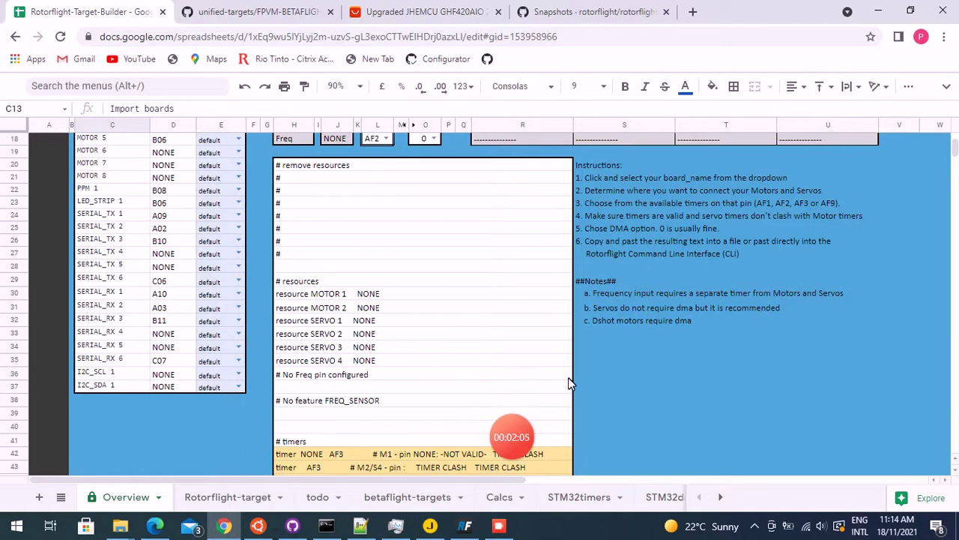
scroll(546, 379, up, 3)
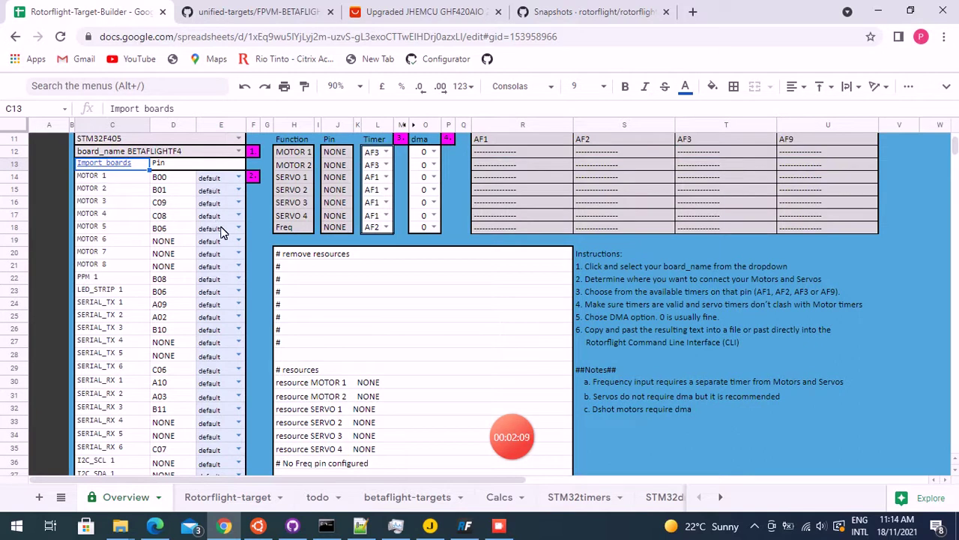
Step: Scroll the JHEMCU GHF420AIO page down to the pinout diagram with motor pads M1–M4
click(395, 15)
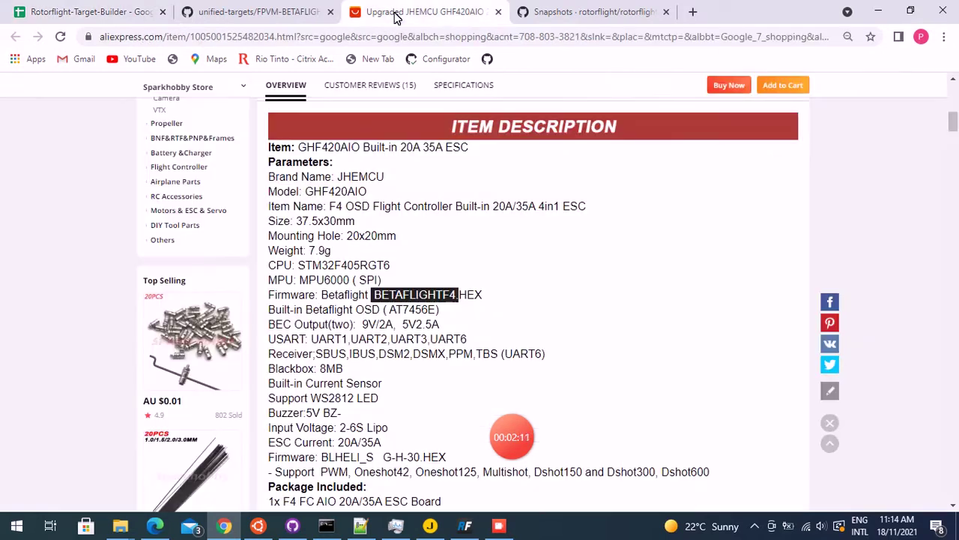
scroll(621, 338, down, 4)
scroll(620, 338, down, 5)
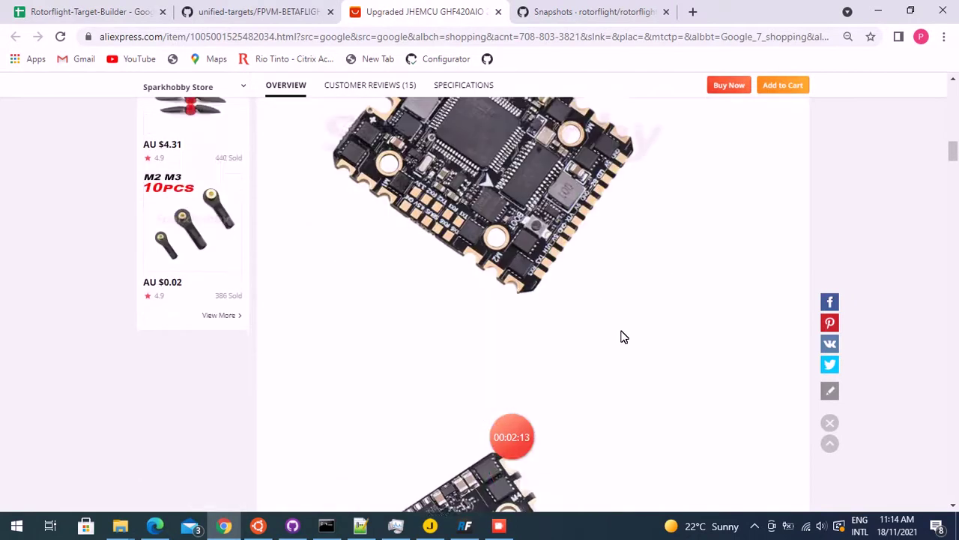
scroll(620, 337, down, 4)
scroll(620, 335, down, 4)
scroll(620, 333, down, 2)
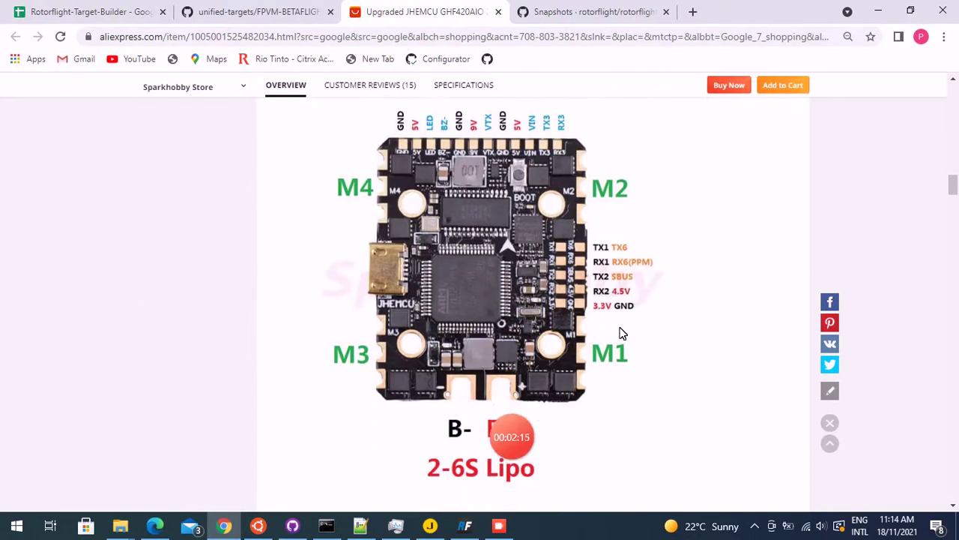
scroll(620, 334, down, 1)
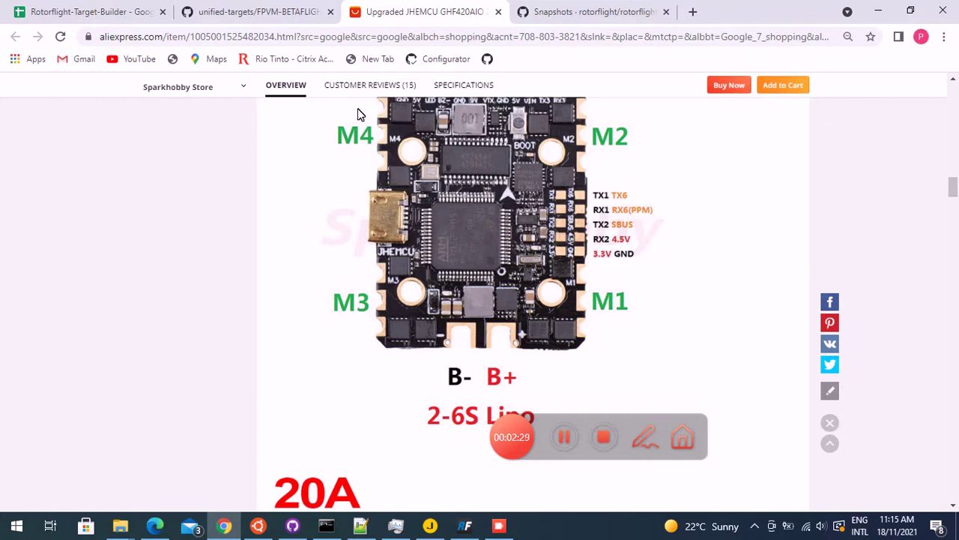
Step: Assign pin B01 to MOTOR 1 and pin C08 to MOTOR 2 in the target builder
click(88, 12)
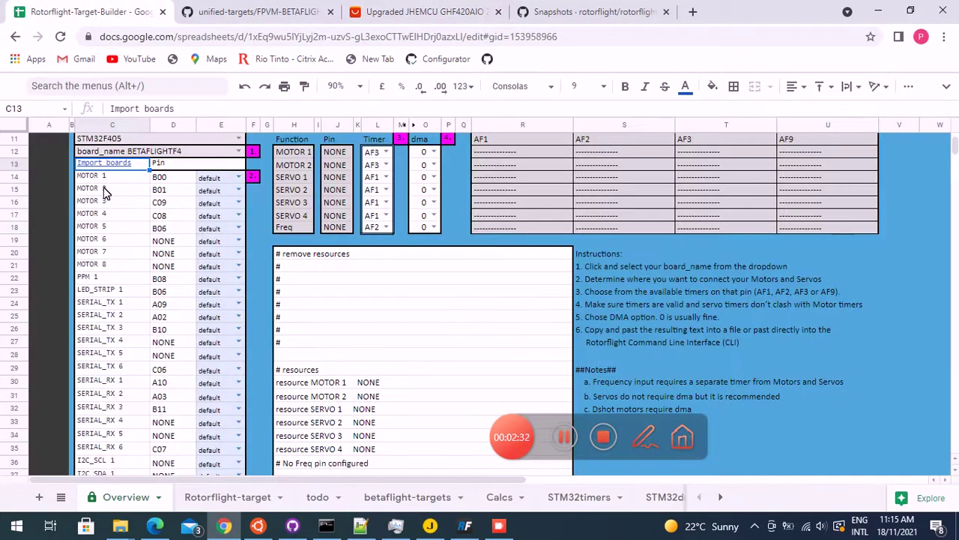
click(237, 191)
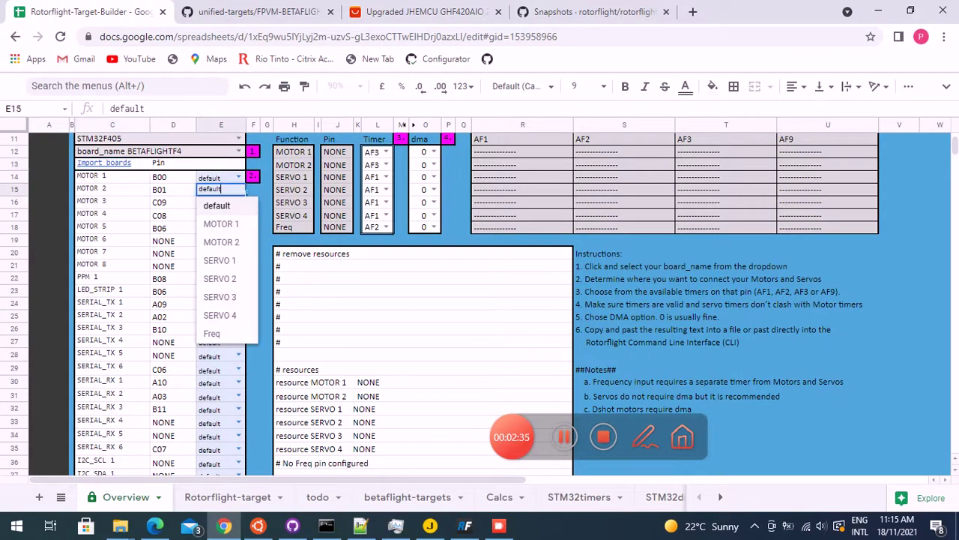
click(232, 225)
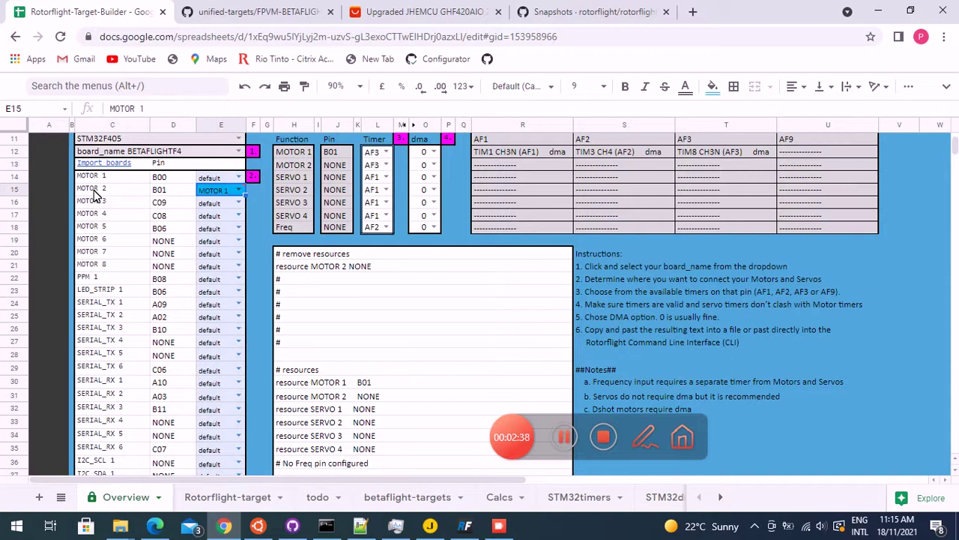
click(238, 215)
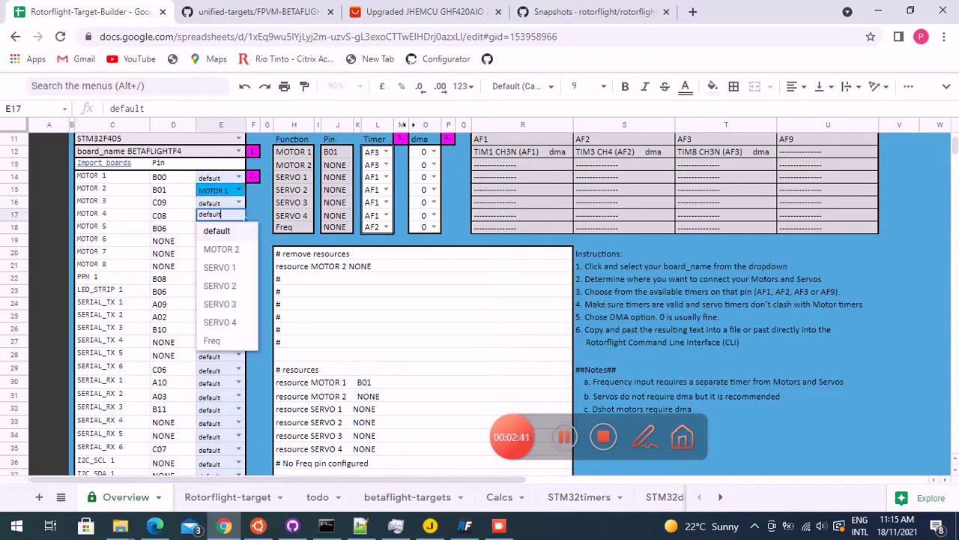
click(225, 251)
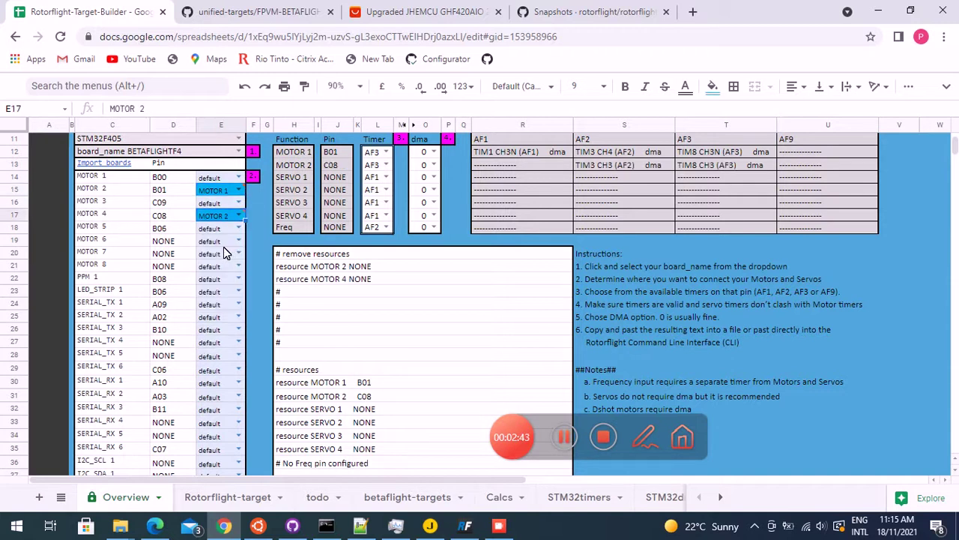
click(417, 13)
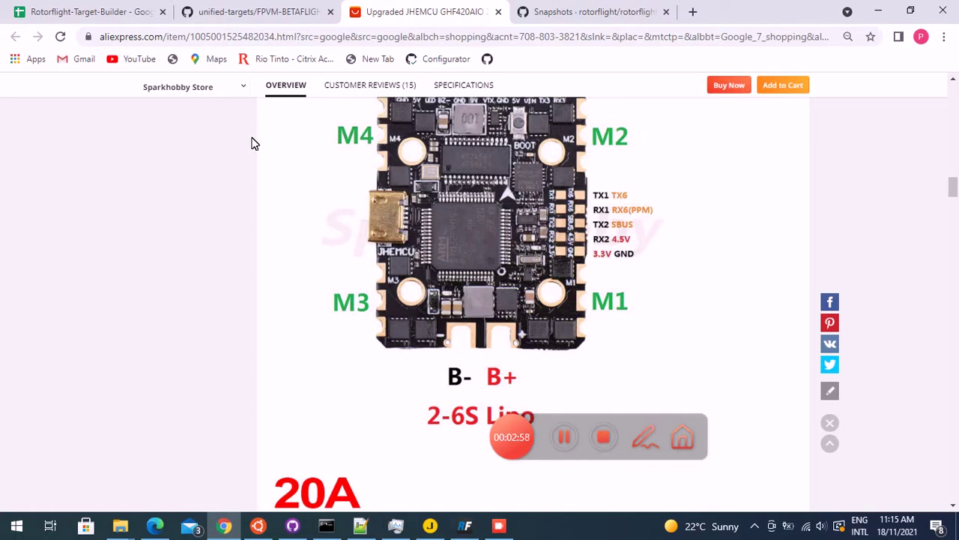
Step: After checking the UART pads on the pinout, return to the Rotorflight target builder sheet
click(89, 14)
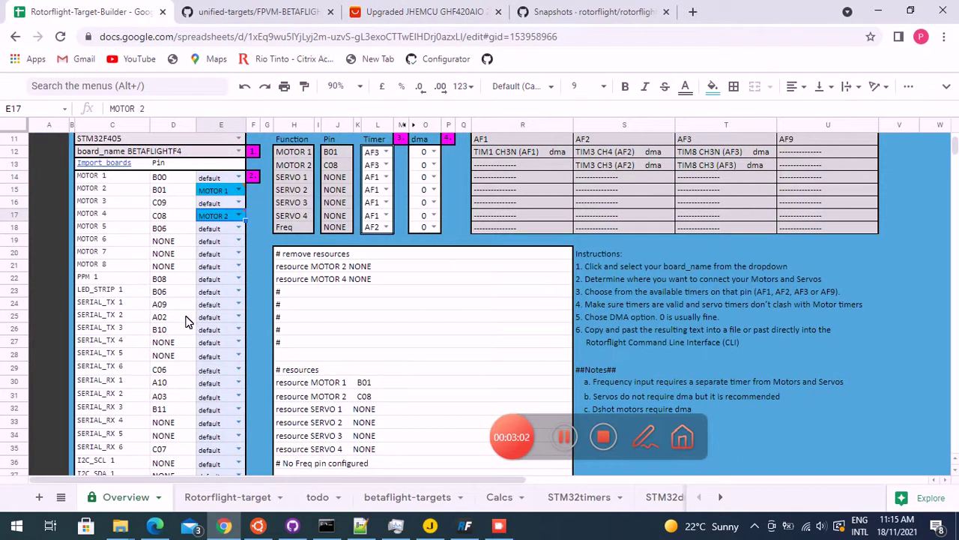
Step: Map SERVO 1 to pin A03, SERVO 2 to A02 and SERVO 3 to A10
click(238, 396)
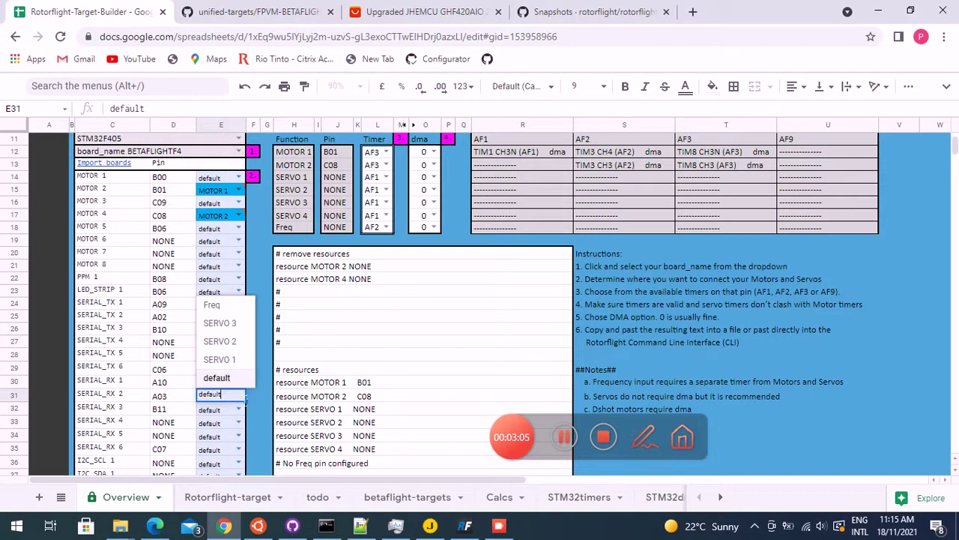
click(233, 361)
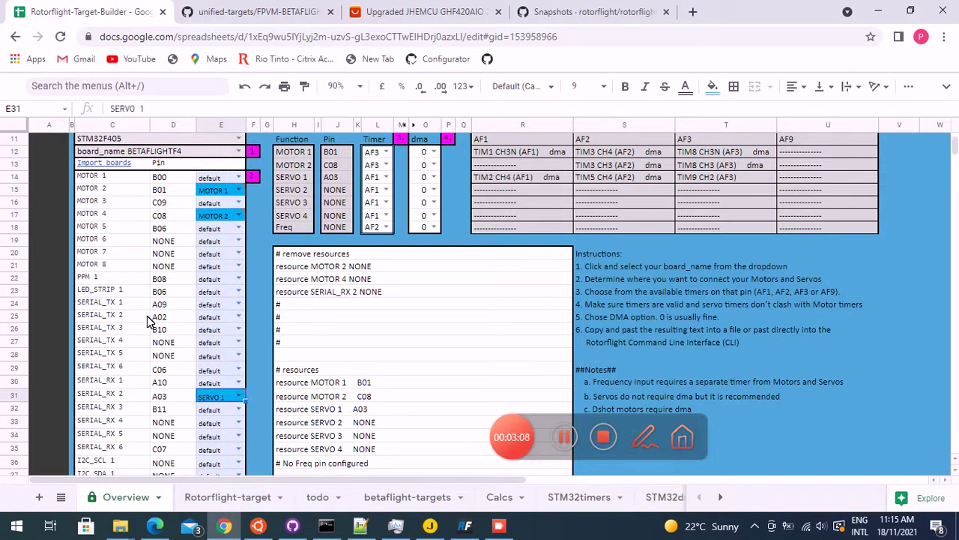
click(238, 318)
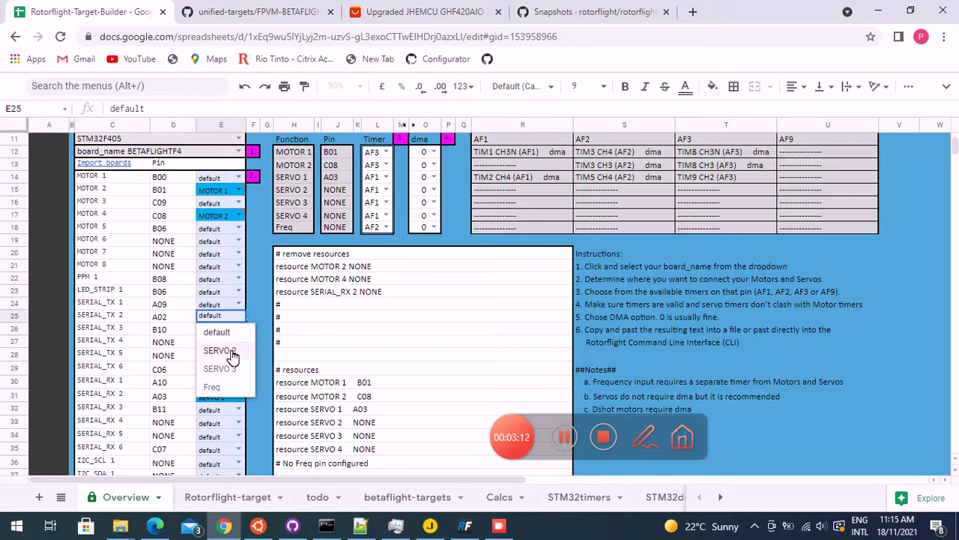
click(227, 350)
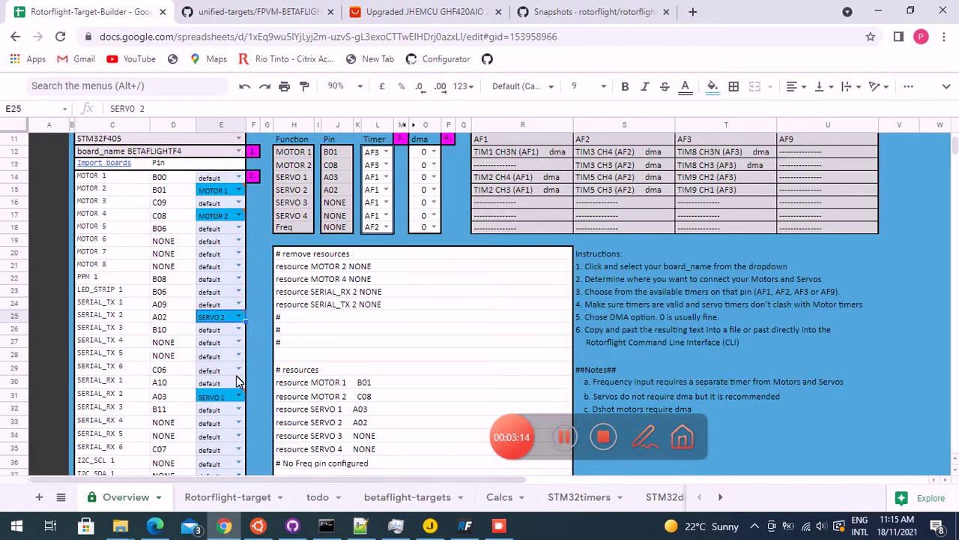
click(239, 383)
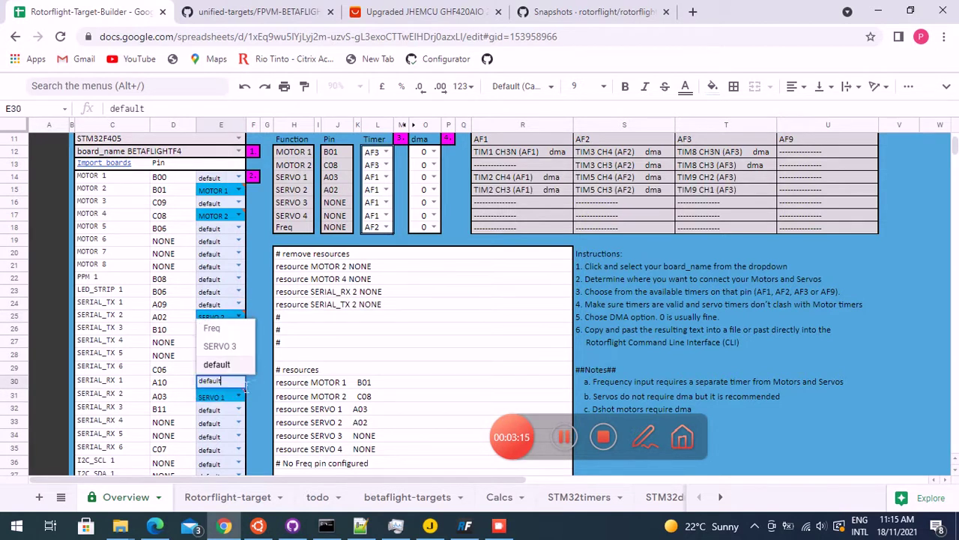
click(232, 349)
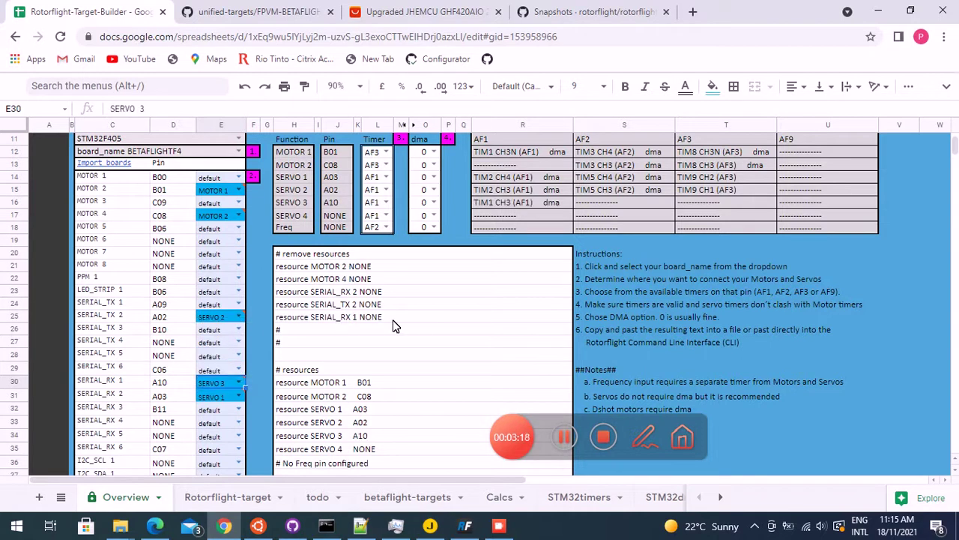
scroll(392, 383, up, 1)
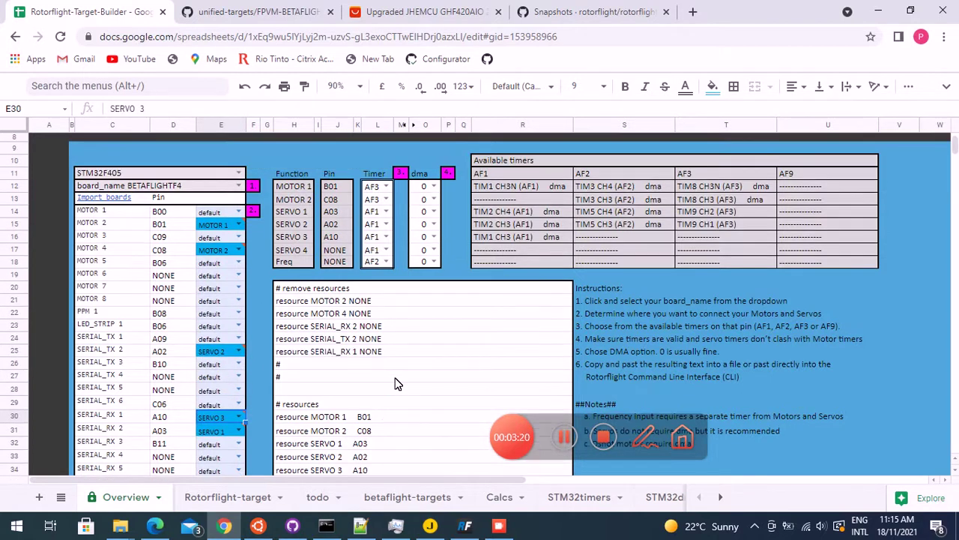
scroll(393, 382, up, 2)
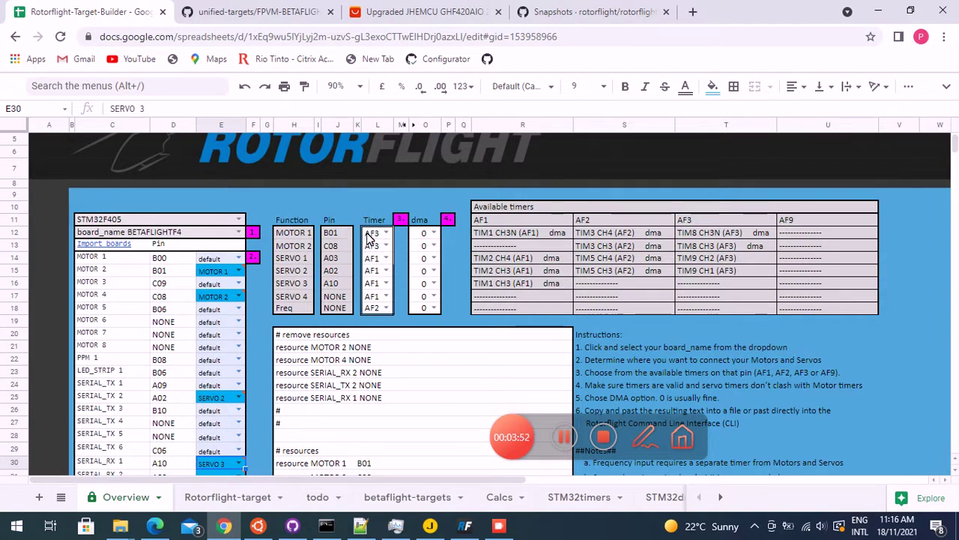
scroll(885, 288, down, 5)
scroll(891, 300, down, 1)
scroll(896, 307, down, 1)
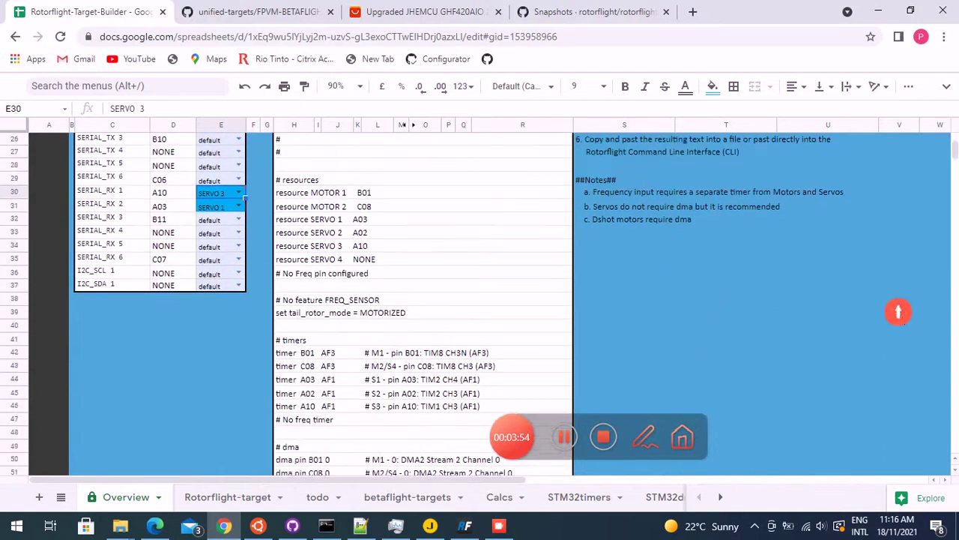
scroll(900, 317, up, 4)
scroll(899, 311, up, 2)
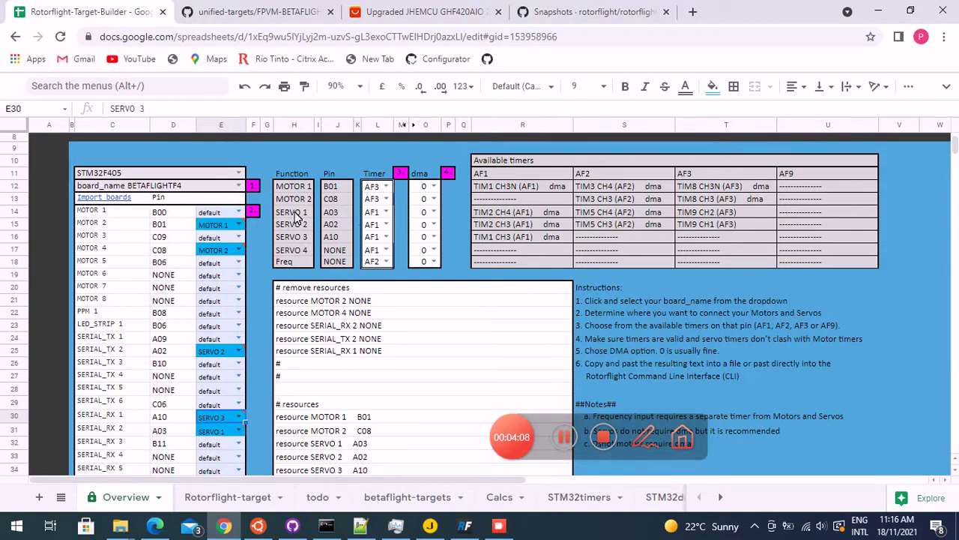
Step: Change MOTOR 1's timer in L12 from AF3 to AF1 and review the timer lines for TIMER CLASH flags
click(386, 187)
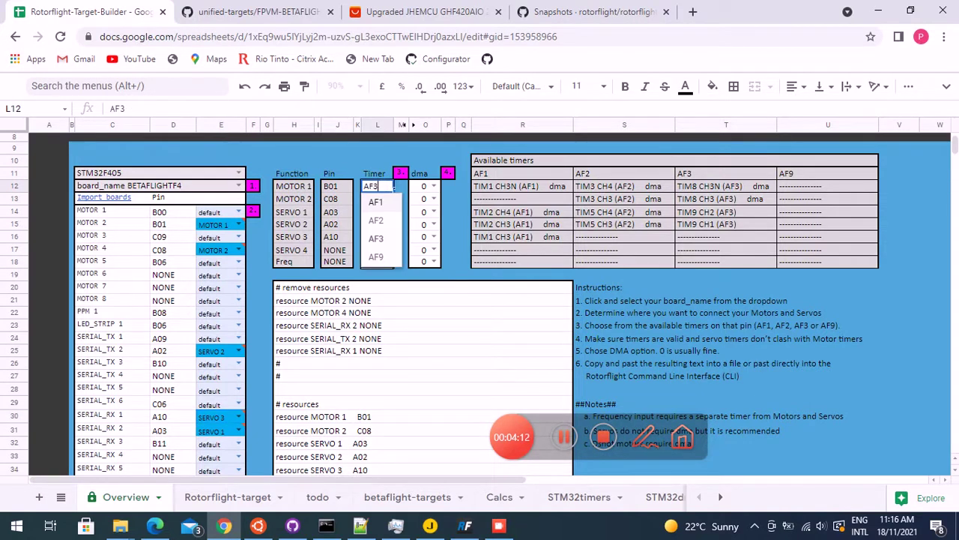
click(379, 204)
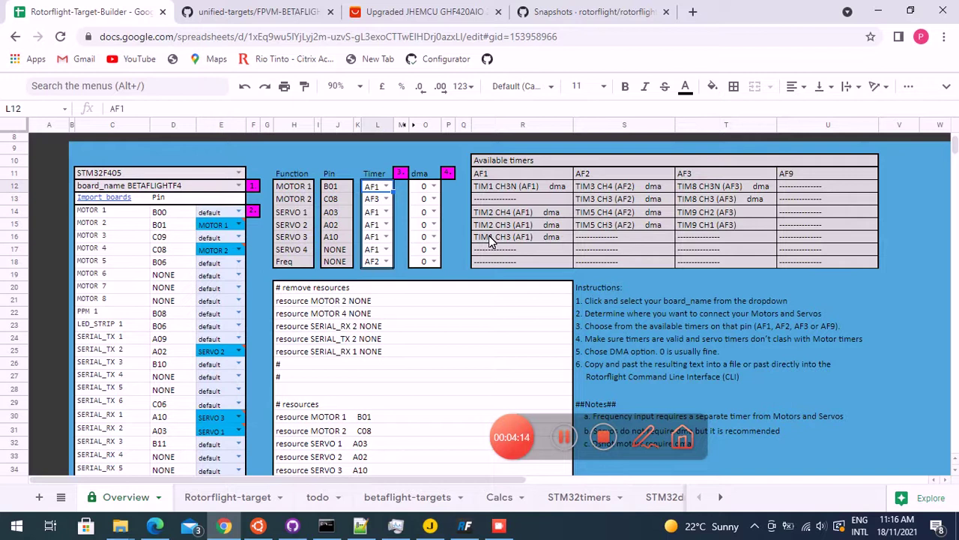
scroll(480, 255, down, 1)
scroll(457, 300, down, 2)
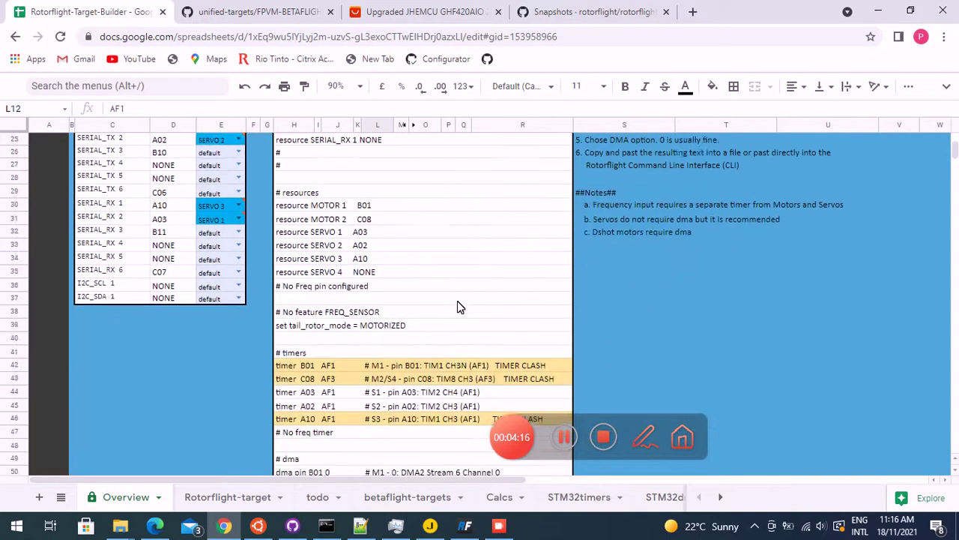
scroll(472, 299, down, 1)
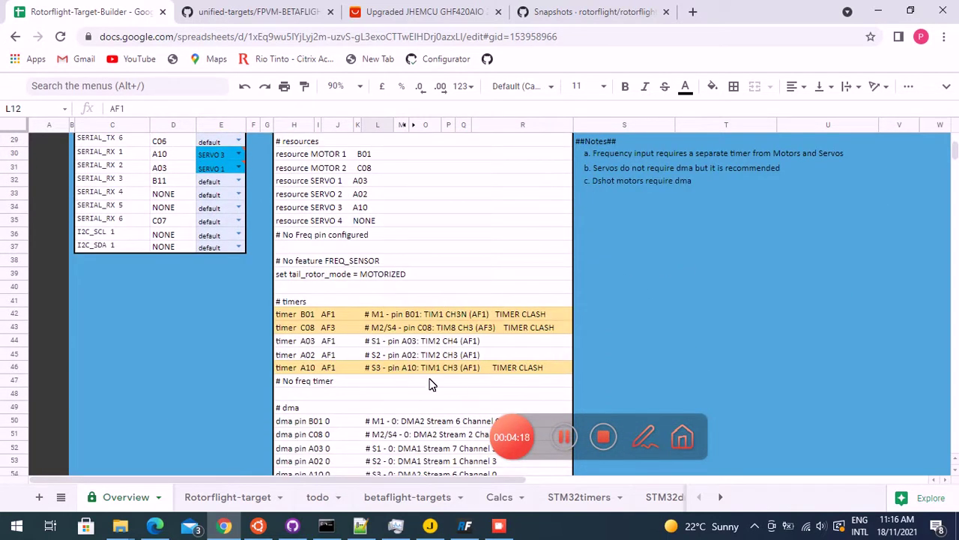
scroll(432, 378, up, 2)
scroll(436, 367, up, 2)
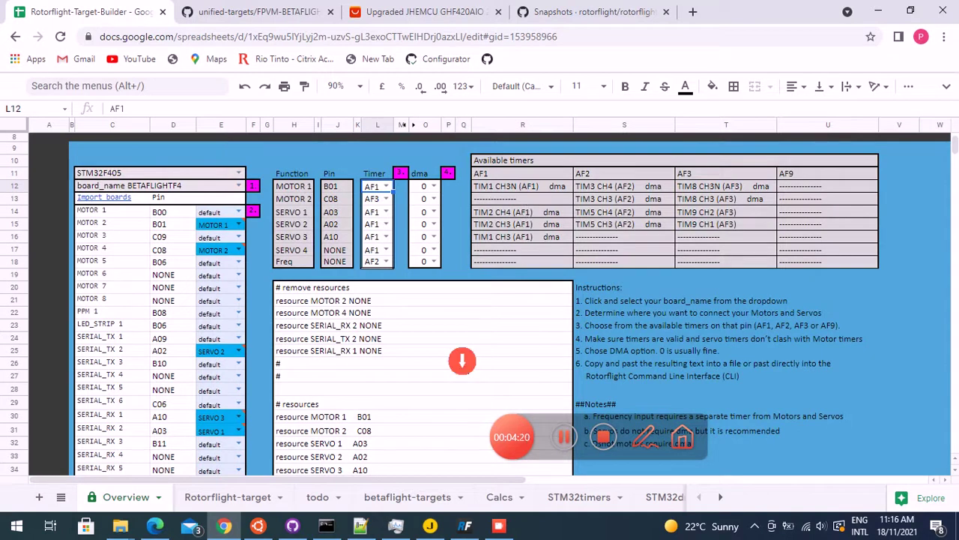
scroll(463, 361, down, 2)
scroll(495, 348, down, 2)
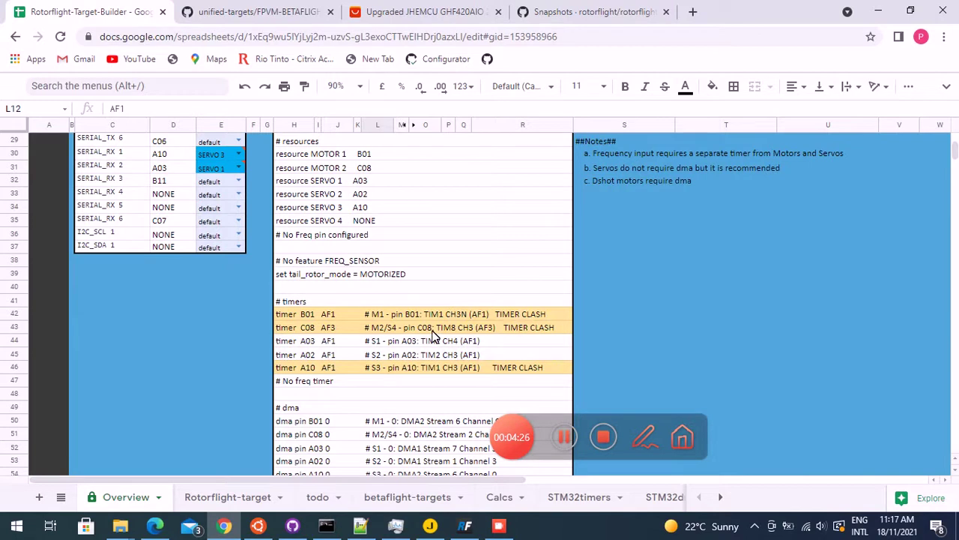
scroll(433, 335, down, 2)
scroll(466, 302, up, 5)
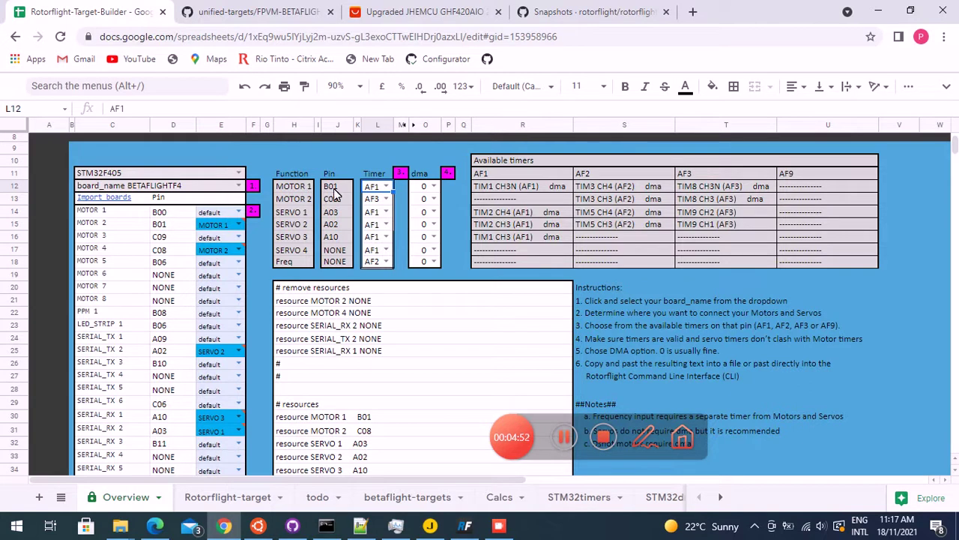
Step: Set MOTOR 1's timer in L12 back to AF3 and check the generated timer lines
click(388, 189)
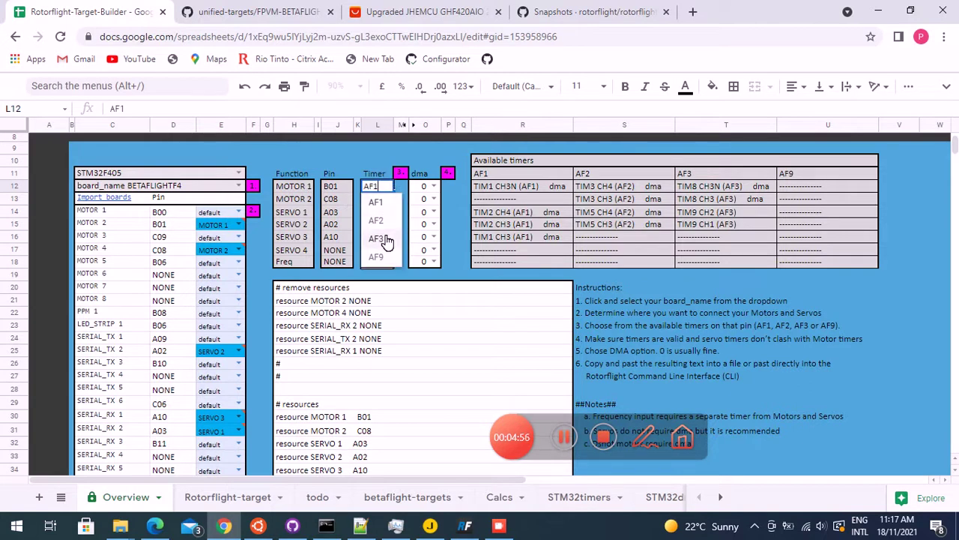
click(380, 239)
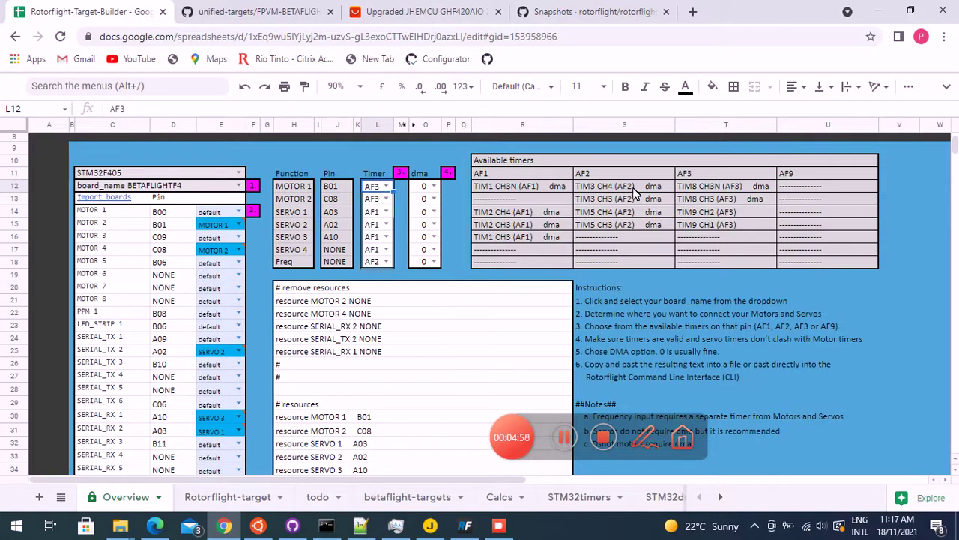
scroll(484, 268, down, 4)
scroll(469, 277, down, 4)
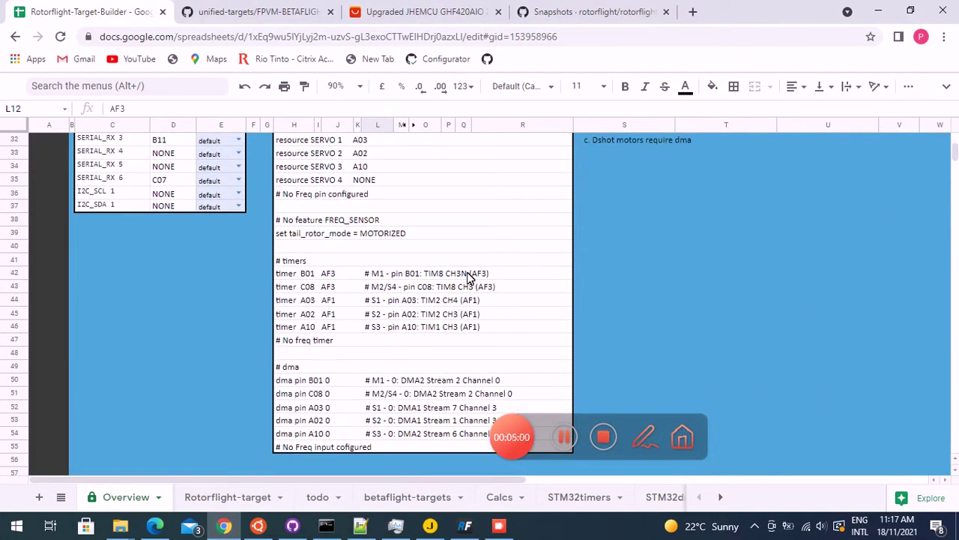
scroll(439, 295, up, 5)
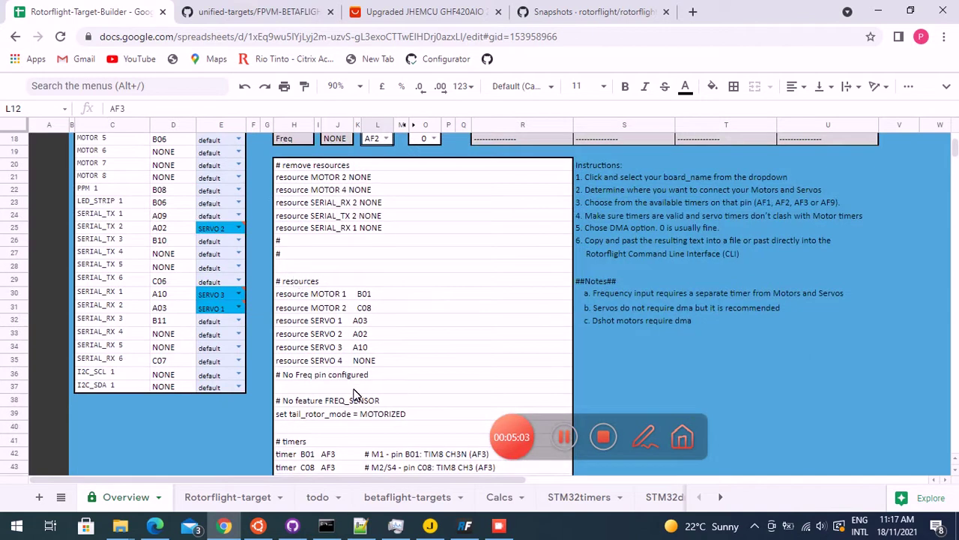
scroll(313, 418, down, 1)
scroll(375, 237, up, 1)
scroll(360, 235, up, 1)
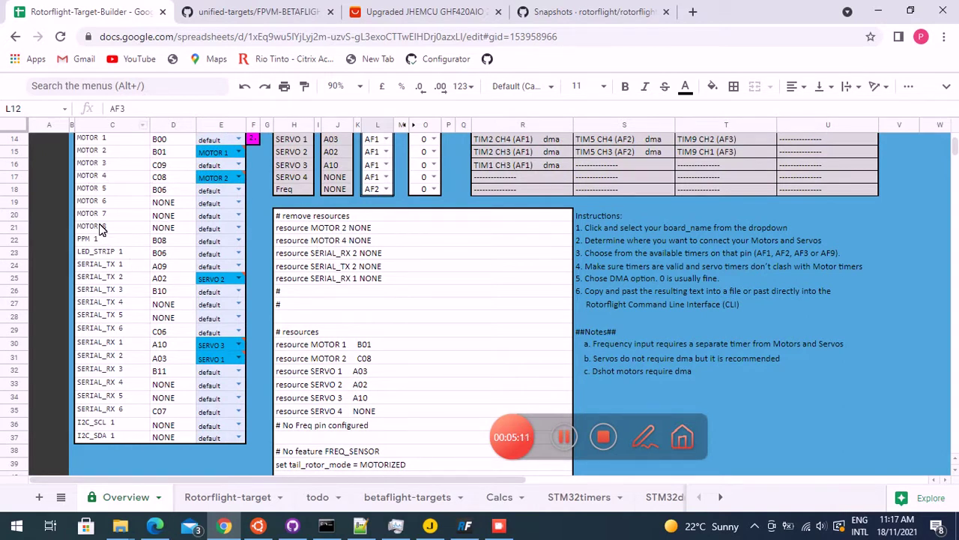
Step: Review the generated timer and dma lines, confirming timer B01 AF3 on TIM8 CH3N with no clash
scroll(415, 270, down, 2)
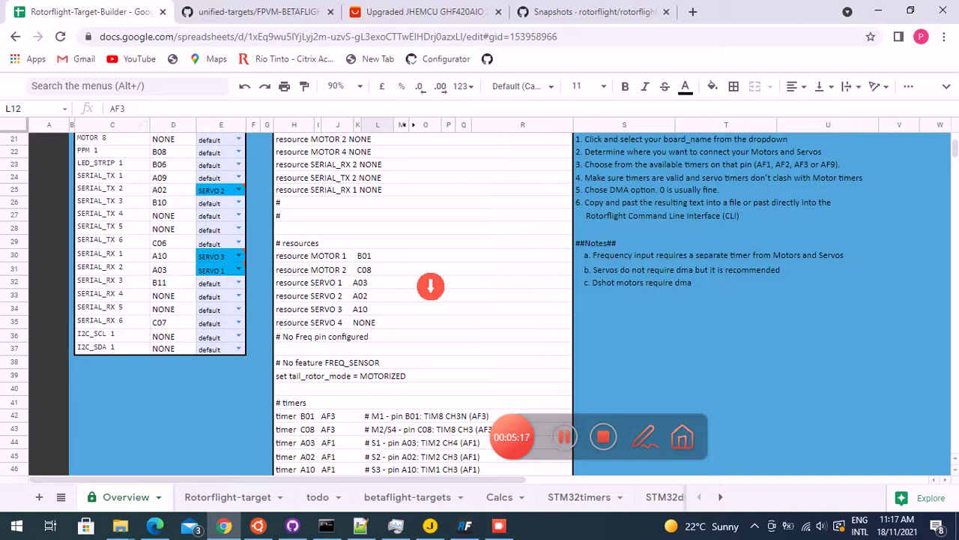
scroll(432, 291, down, 1)
scroll(433, 292, down, 1)
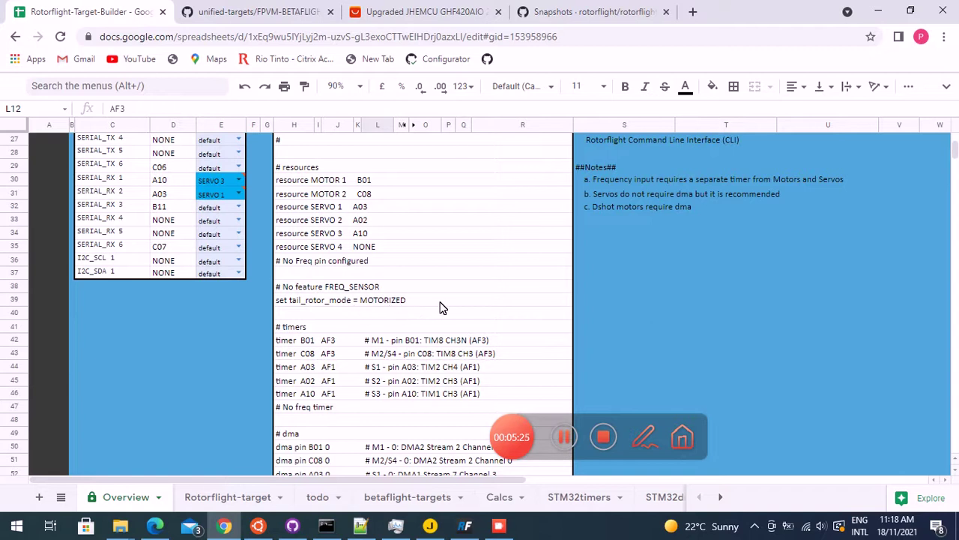
scroll(440, 283, up, 3)
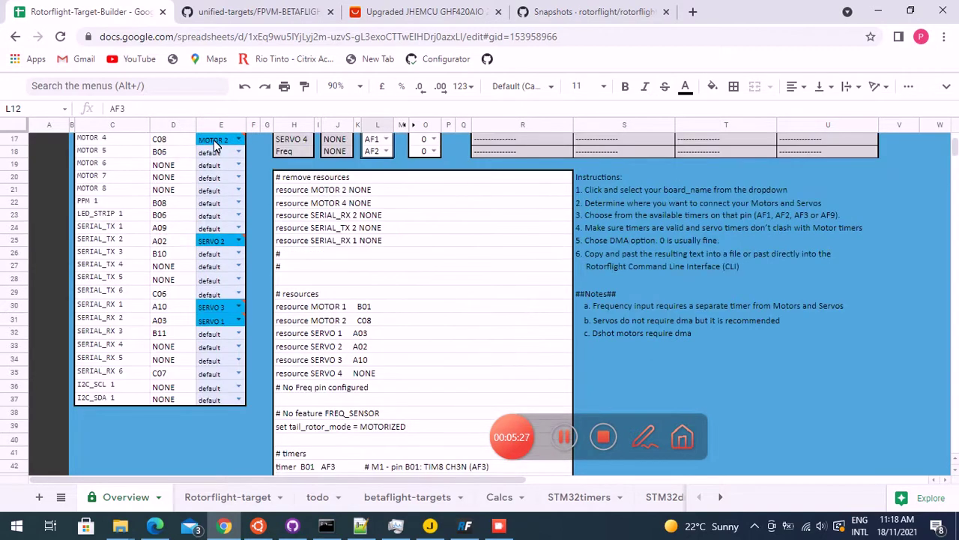
scroll(463, 357, down, 2)
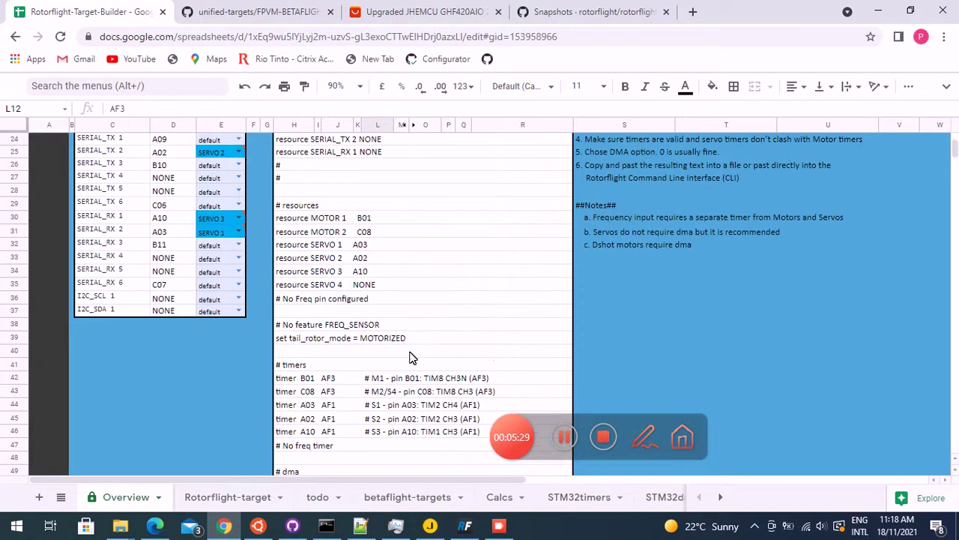
scroll(408, 420, down, 1)
scroll(411, 419, down, 2)
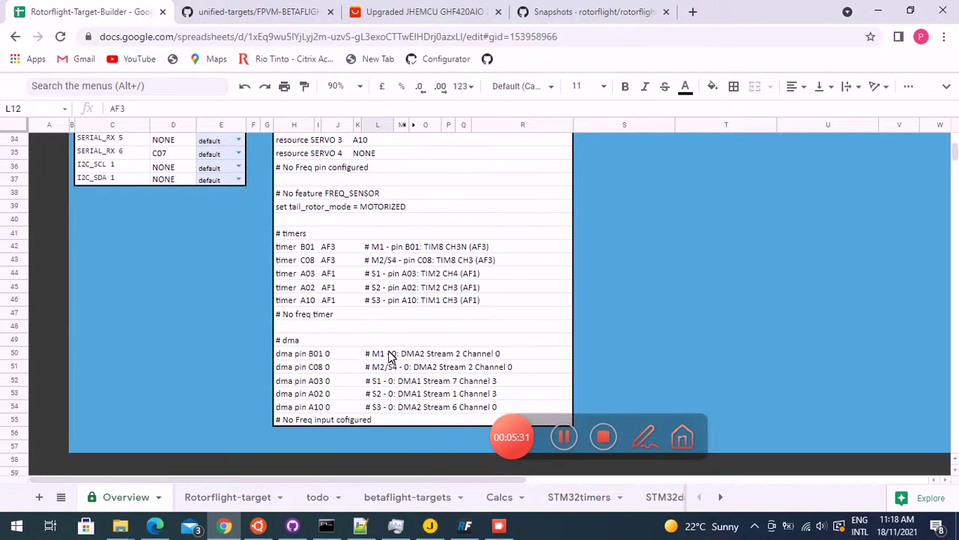
scroll(382, 367, up, 5)
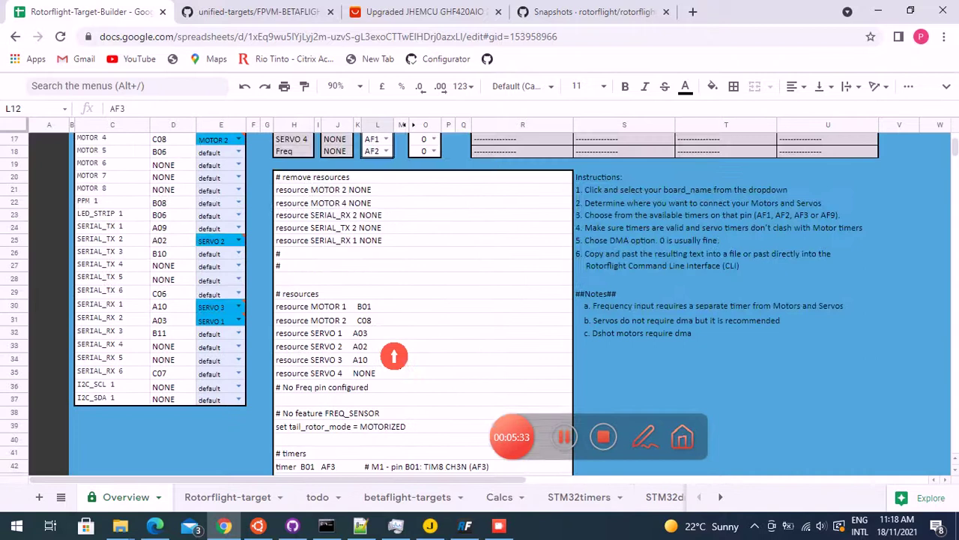
scroll(395, 364, up, 2)
click(237, 202)
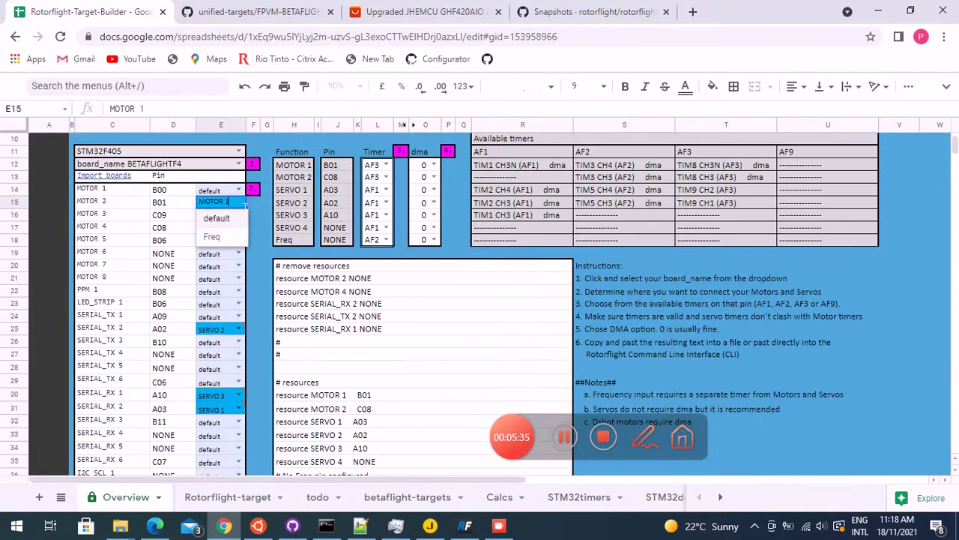
click(169, 241)
click(237, 229)
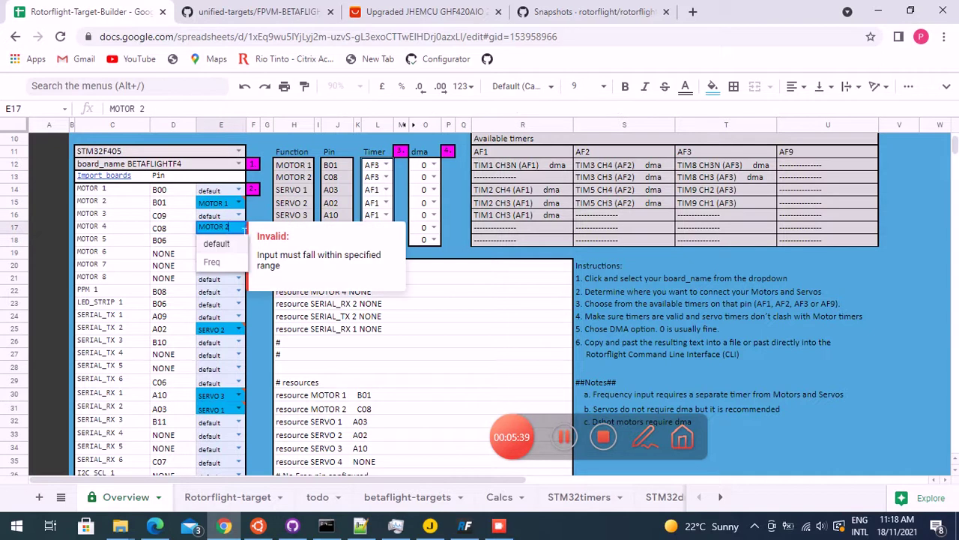
click(229, 239)
click(237, 228)
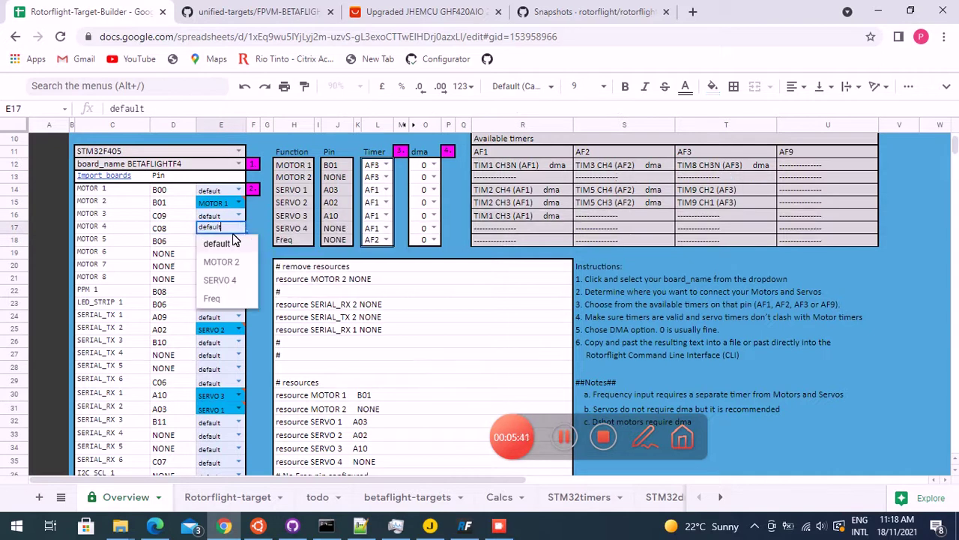
click(224, 277)
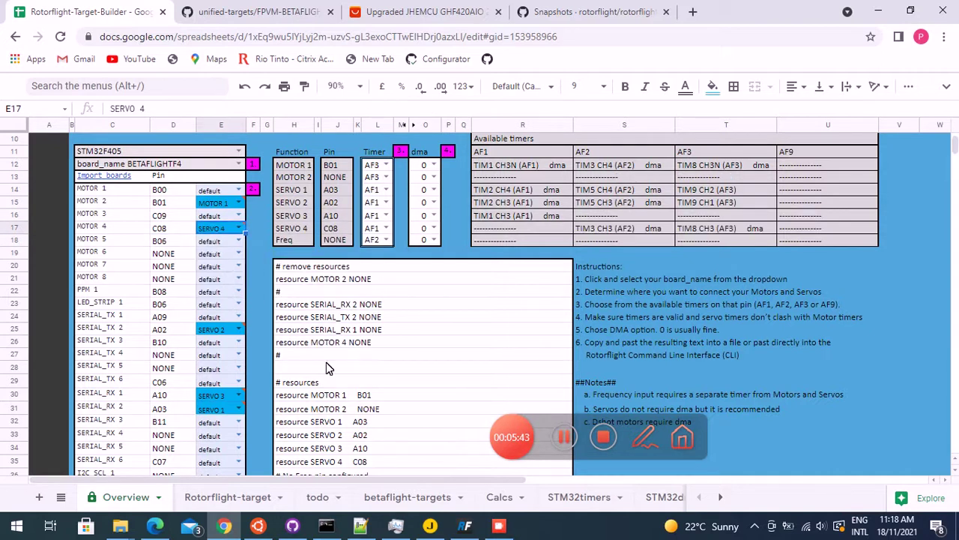
scroll(446, 367, down, 3)
scroll(461, 340, down, 2)
scroll(466, 319, down, 1)
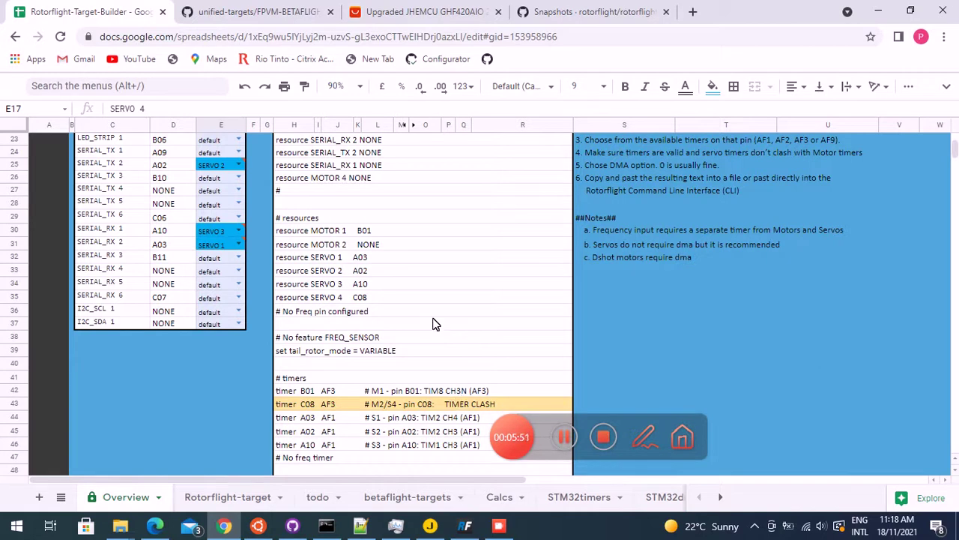
scroll(472, 307, up, 1)
scroll(472, 307, up, 1)
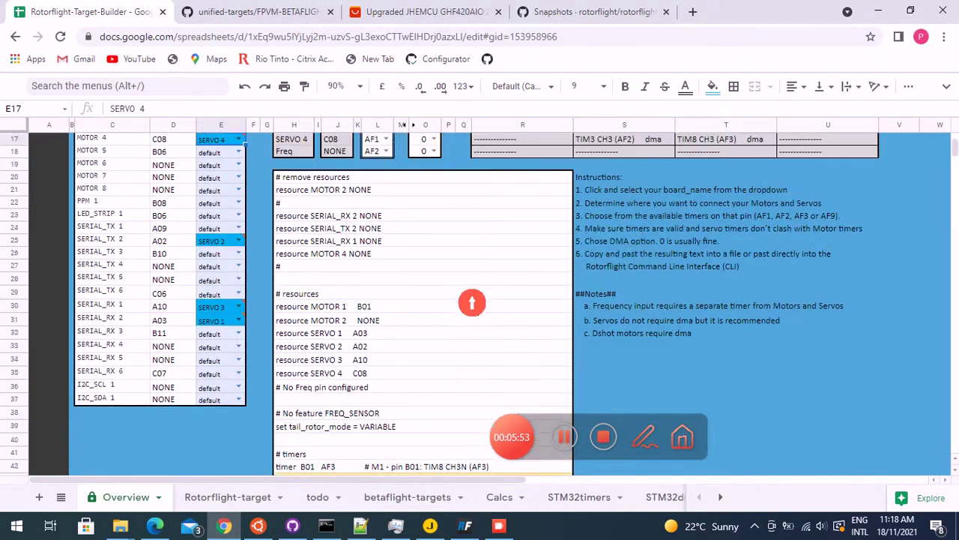
scroll(472, 307, up, 2)
scroll(473, 307, up, 2)
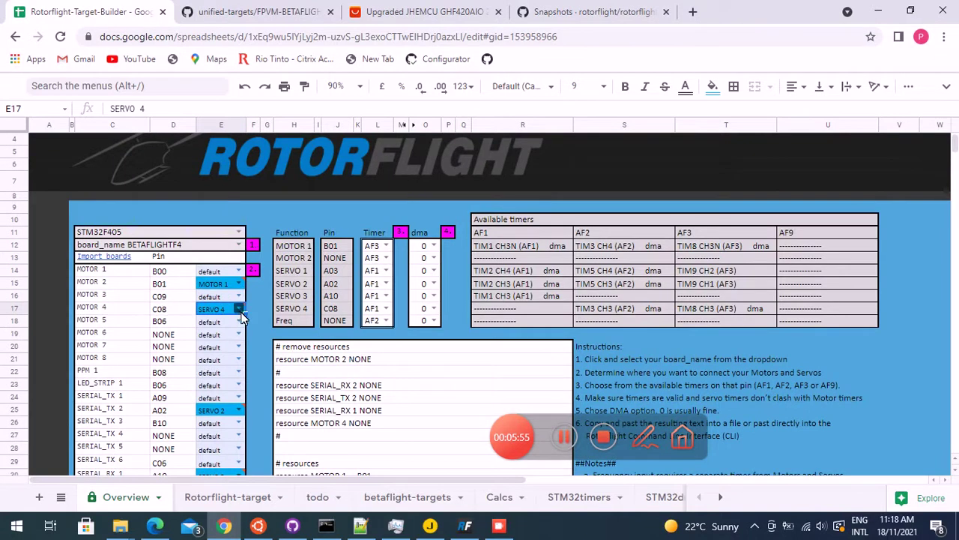
click(240, 313)
click(221, 324)
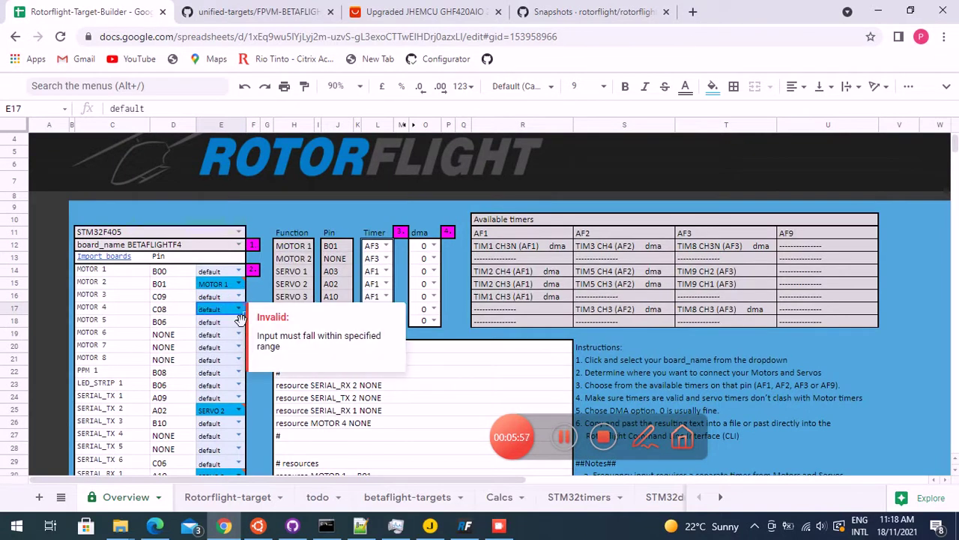
click(238, 308)
click(224, 341)
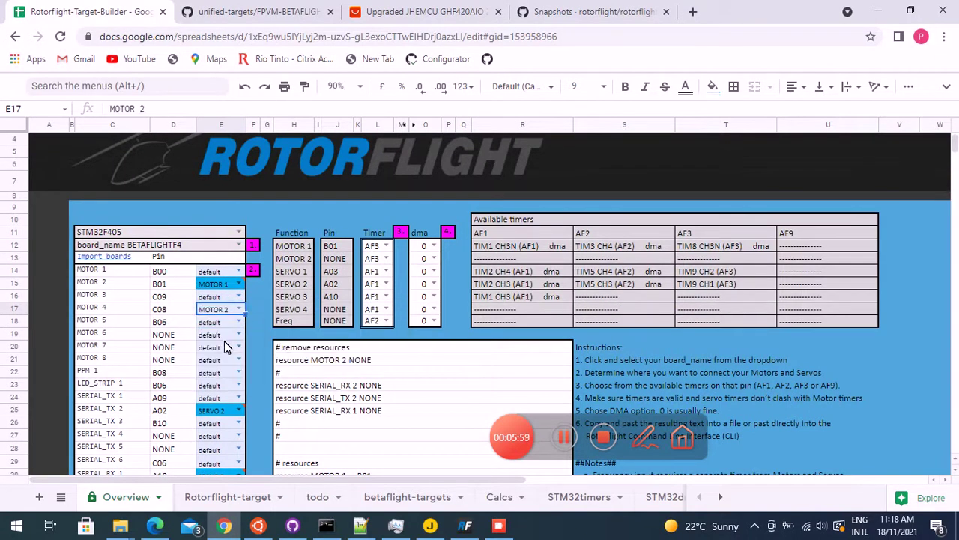
scroll(224, 340, down, 1)
scroll(224, 340, down, 3)
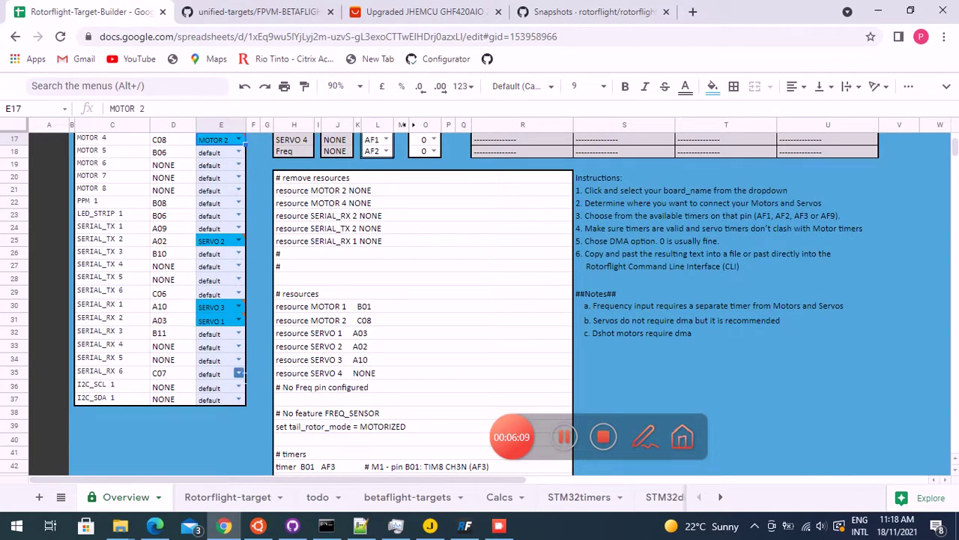
Step: Set pin C07 (SERIAL_RX 6) to Freq and review the new FREQ_SENSOR and timer output lines
click(238, 373)
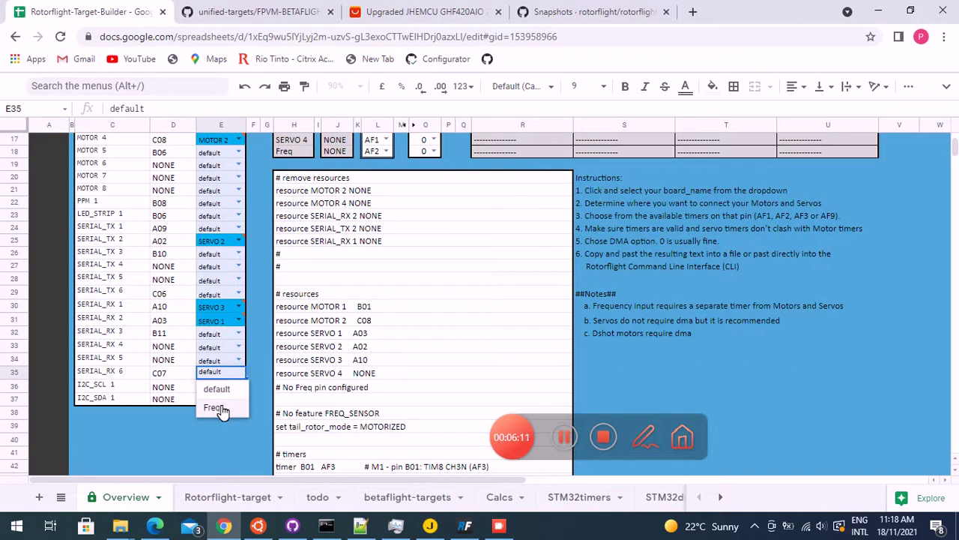
click(217, 408)
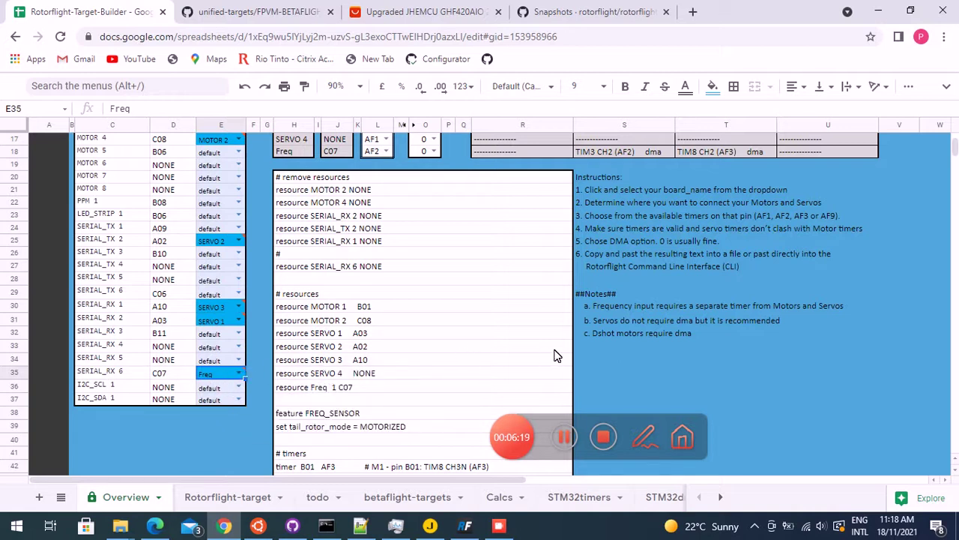
scroll(515, 337, up, 1)
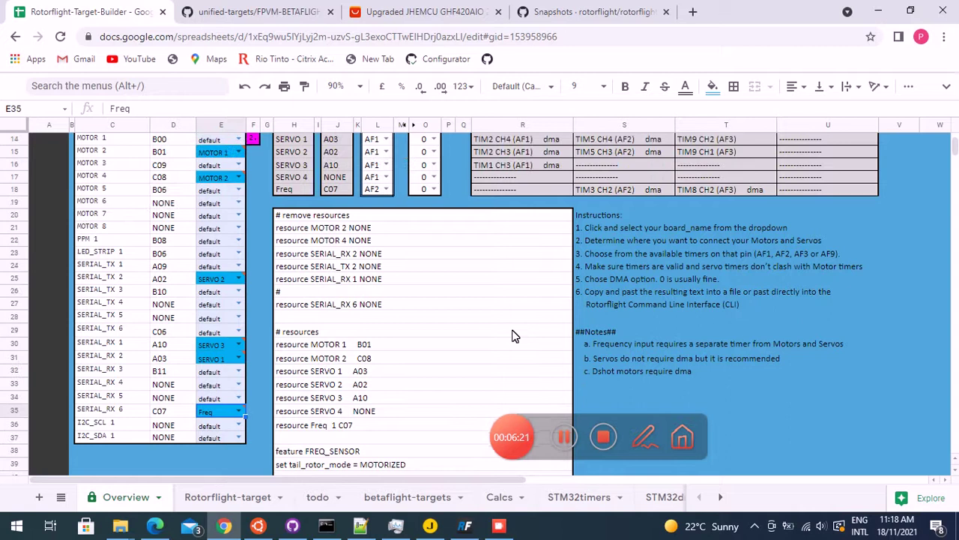
scroll(515, 337, up, 2)
scroll(512, 330, up, 2)
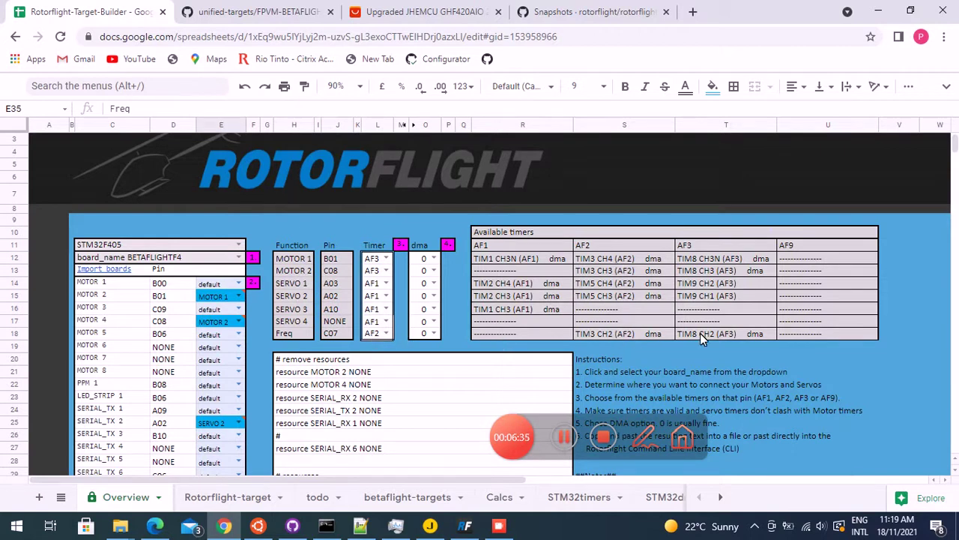
scroll(594, 356, down, 3)
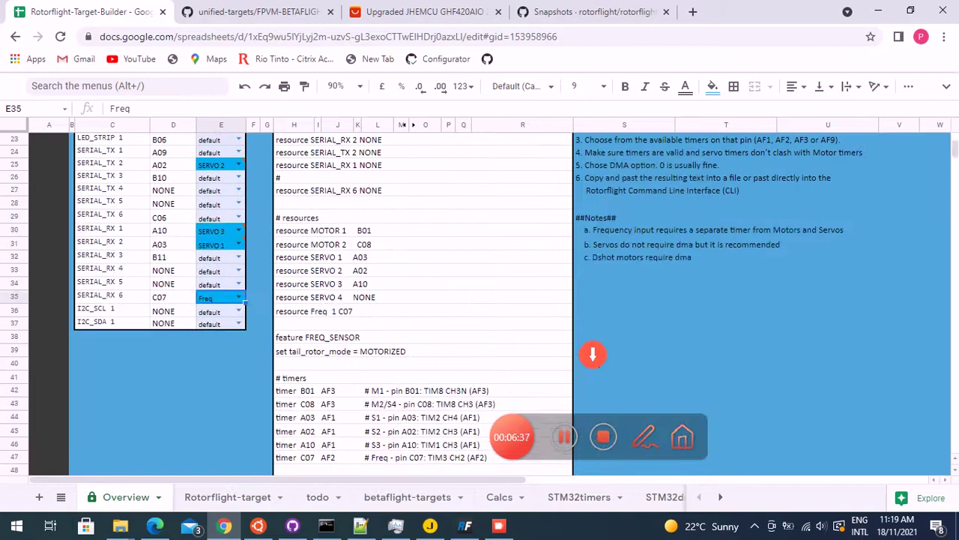
scroll(592, 353, down, 3)
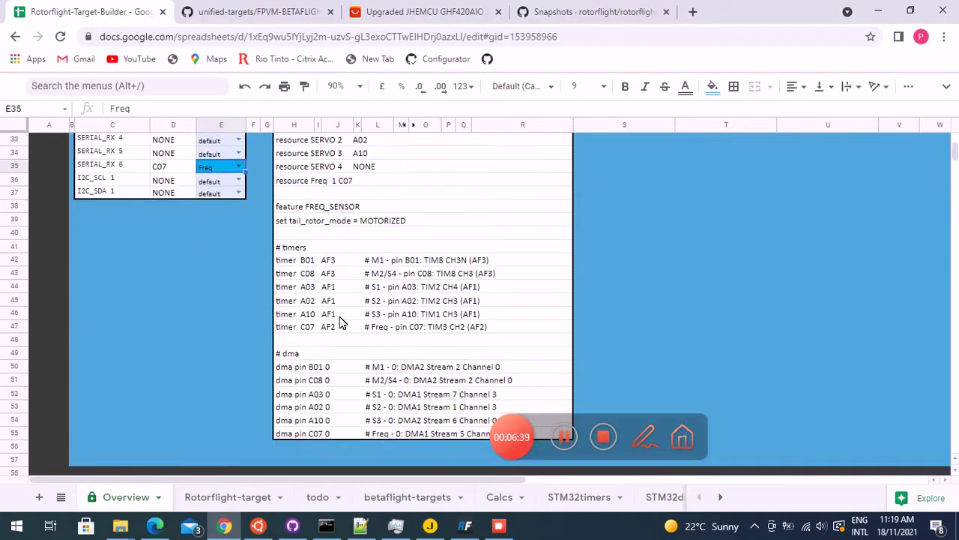
scroll(592, 263, up, 7)
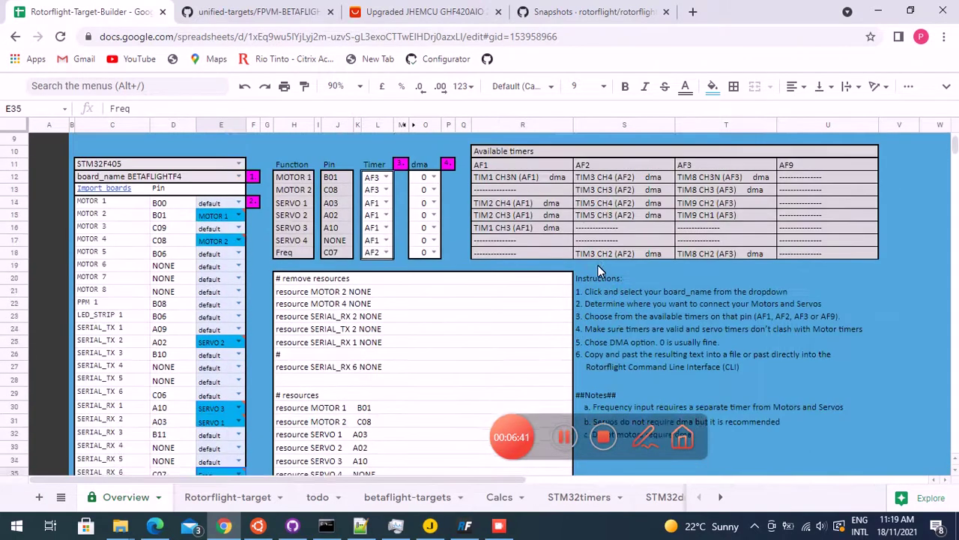
scroll(600, 272, up, 2)
Step: Try the Freq timer at AF3, then settle on AF2
click(385, 333)
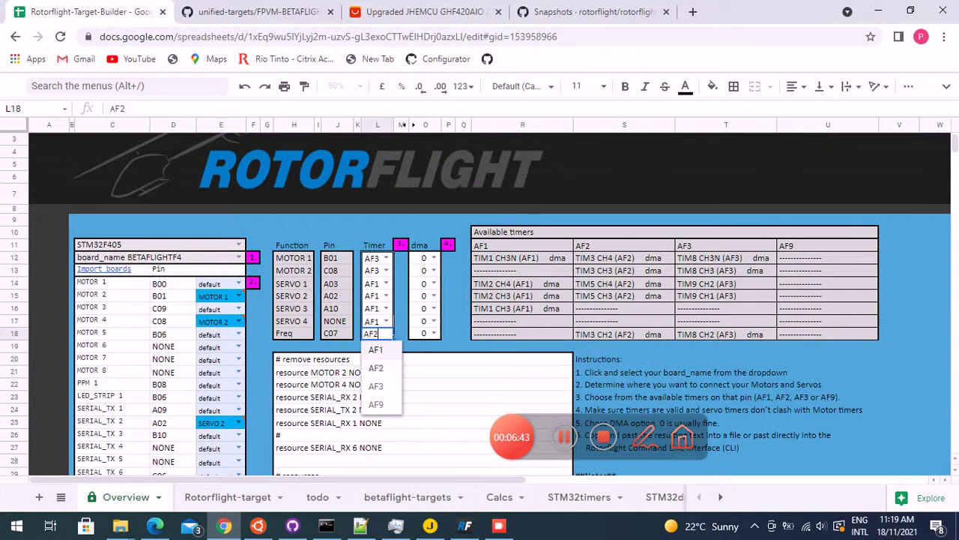
click(386, 385)
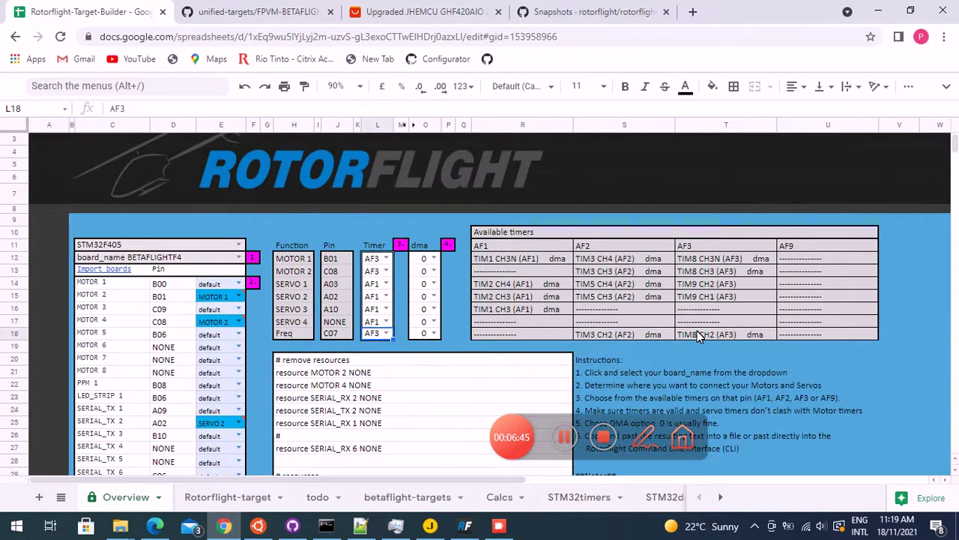
scroll(656, 315, down, 2)
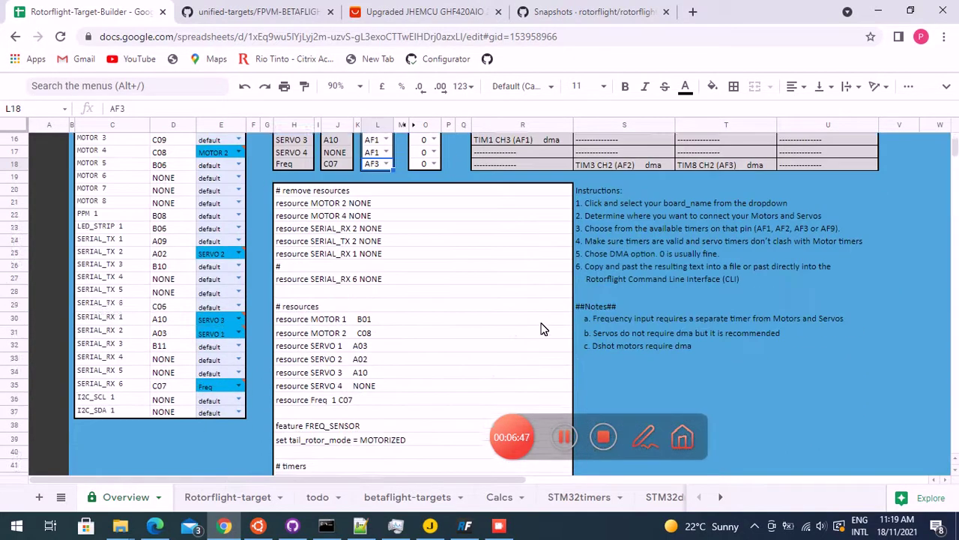
scroll(600, 329, down, 3)
scroll(535, 340, down, 1)
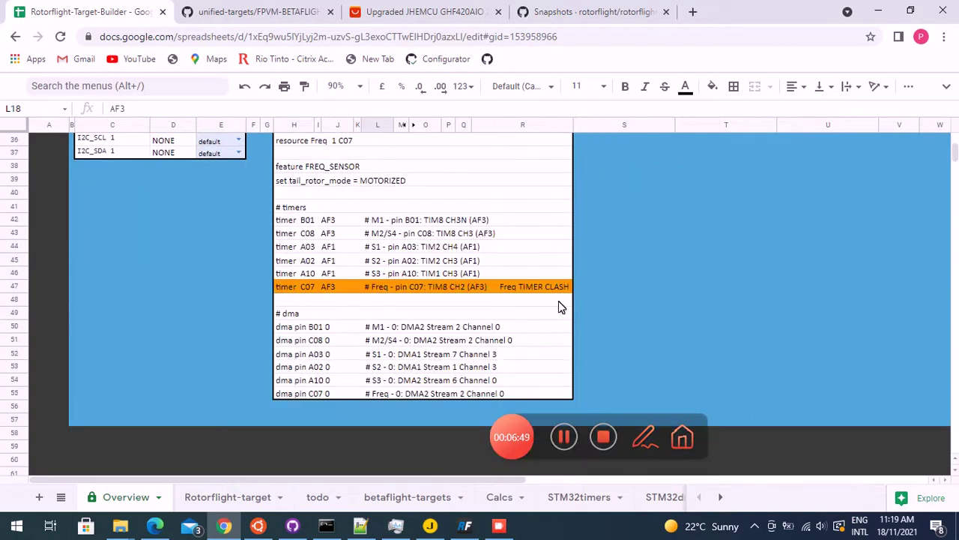
scroll(456, 325, up, 3)
scroll(457, 316, up, 2)
scroll(457, 317, up, 1)
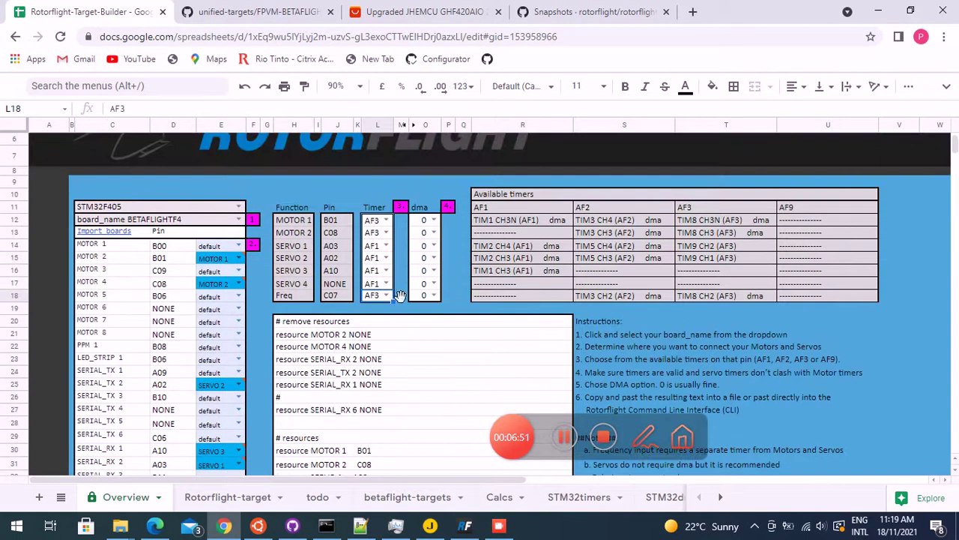
click(387, 294)
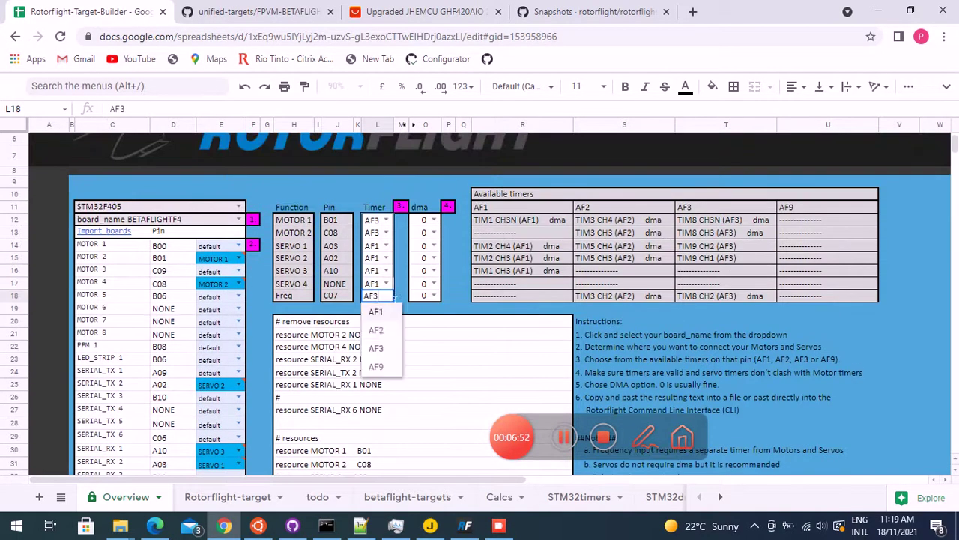
click(377, 330)
scroll(512, 370, down, 3)
scroll(511, 370, down, 1)
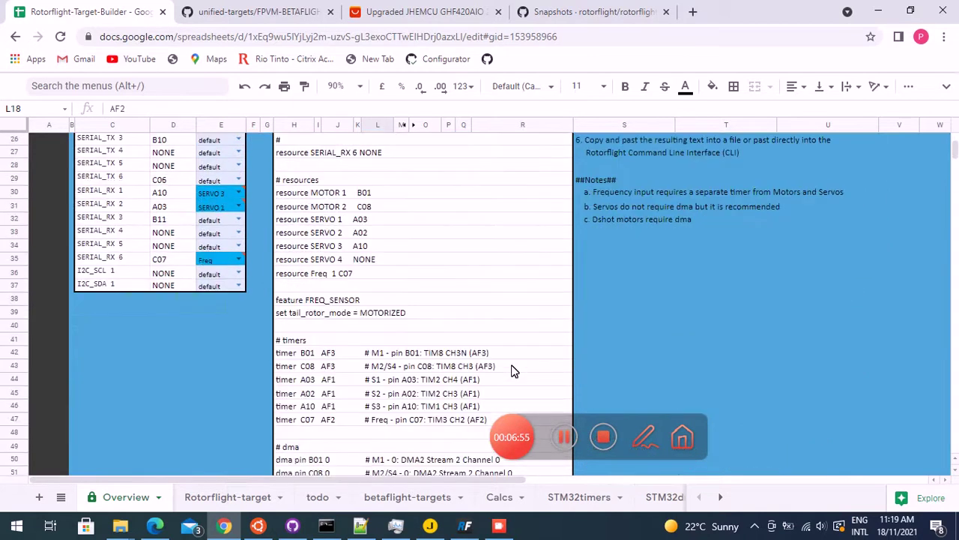
Step: Return SERIAL_RX 6 from Freq to default and check the output no longer lists Freq
click(241, 259)
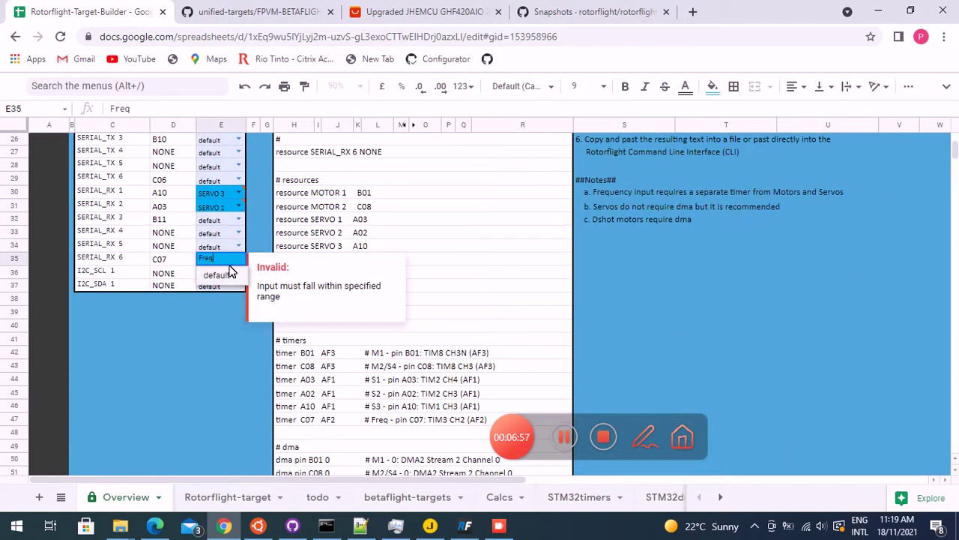
click(229, 274)
scroll(510, 281, up, 2)
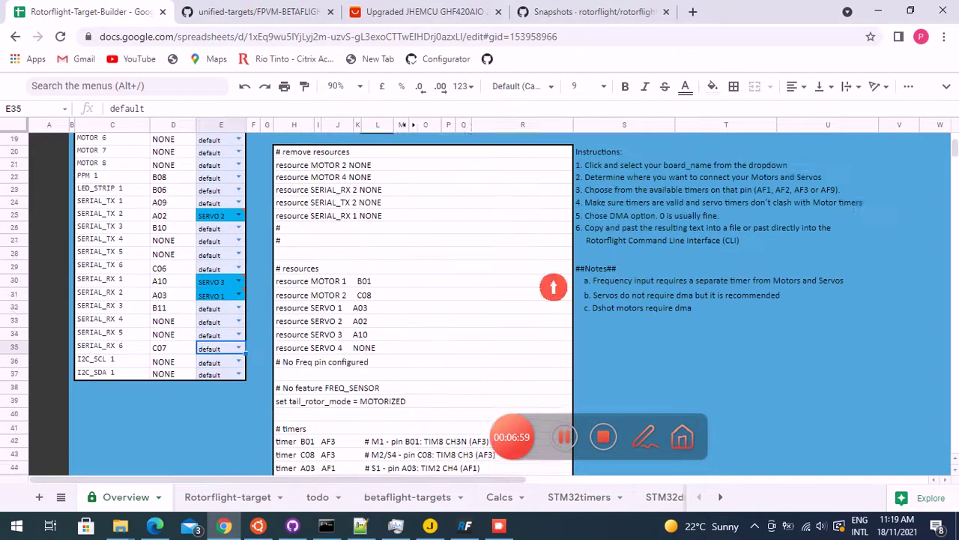
scroll(491, 271, up, 1)
scroll(490, 274, down, 1)
scroll(490, 274, down, 3)
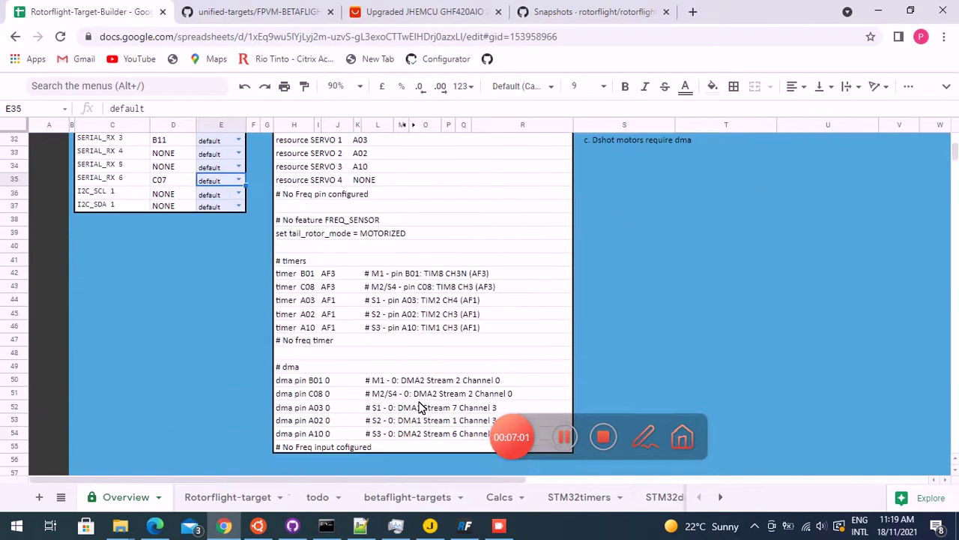
scroll(574, 231, up, 2)
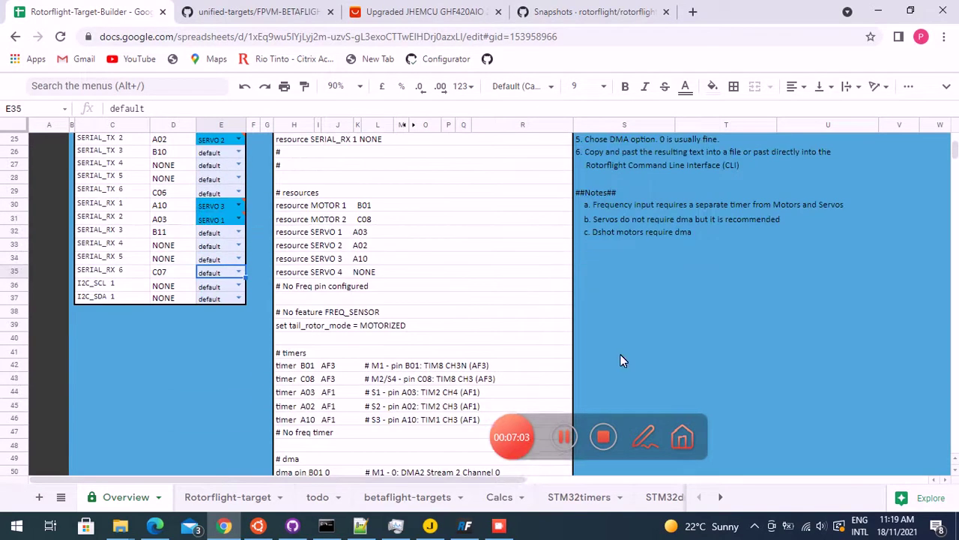
scroll(524, 217, up, 1)
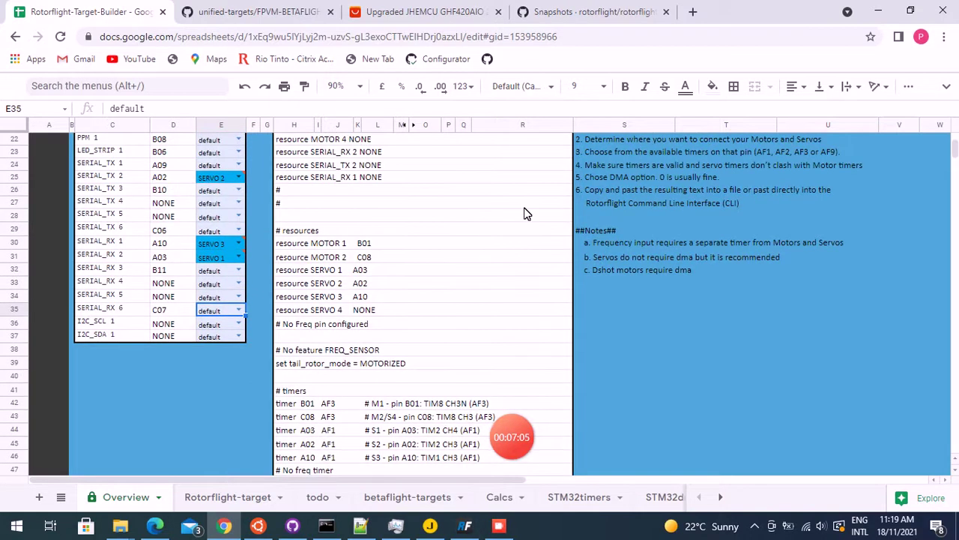
scroll(510, 194, up, 1)
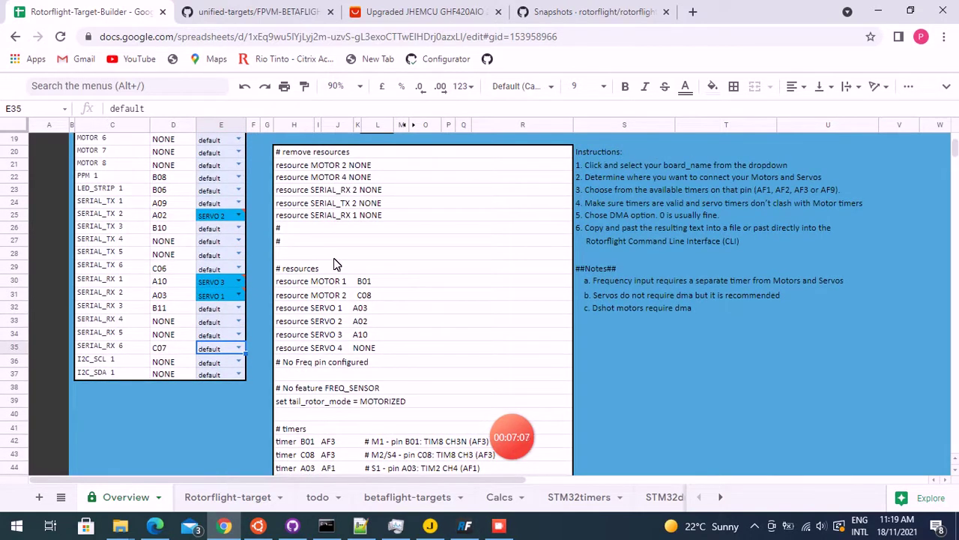
Step: Copy column B's target commands on the Rotorflight-target sheet and bring Rotorflight Configurator forward
click(224, 497)
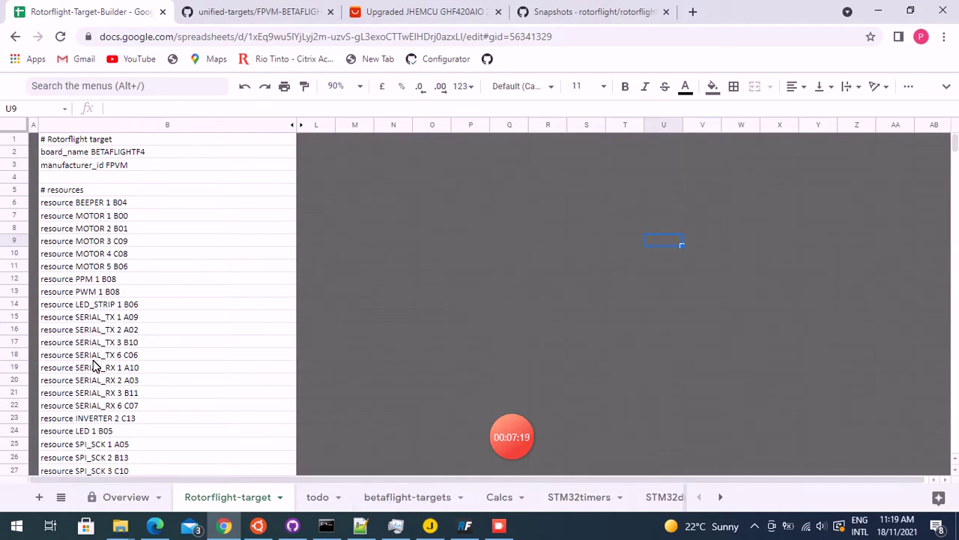
mouse_move(168, 125)
click(114, 125)
right_click(114, 124)
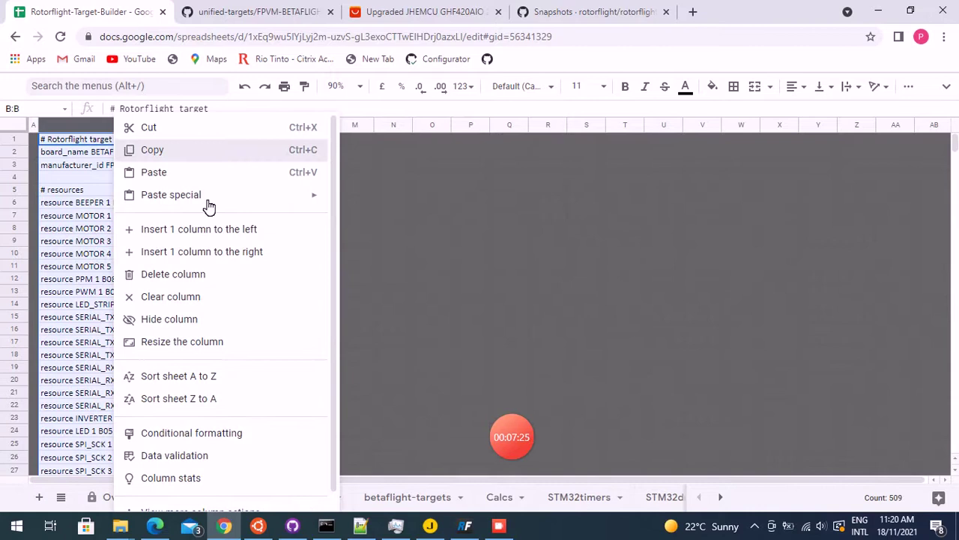
click(466, 527)
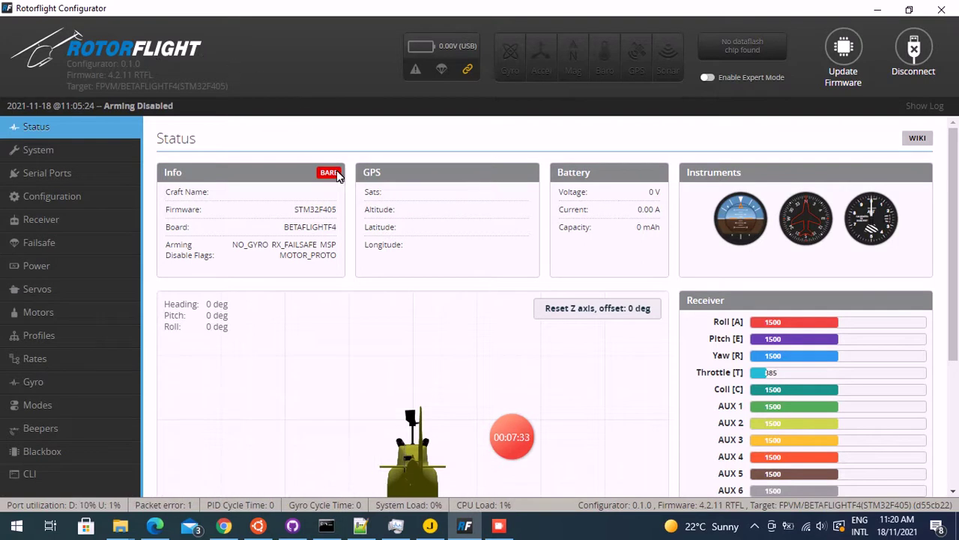
Step: Paste the Rotorflight-target commands into the Configurator CLI and review the resulting output
click(30, 474)
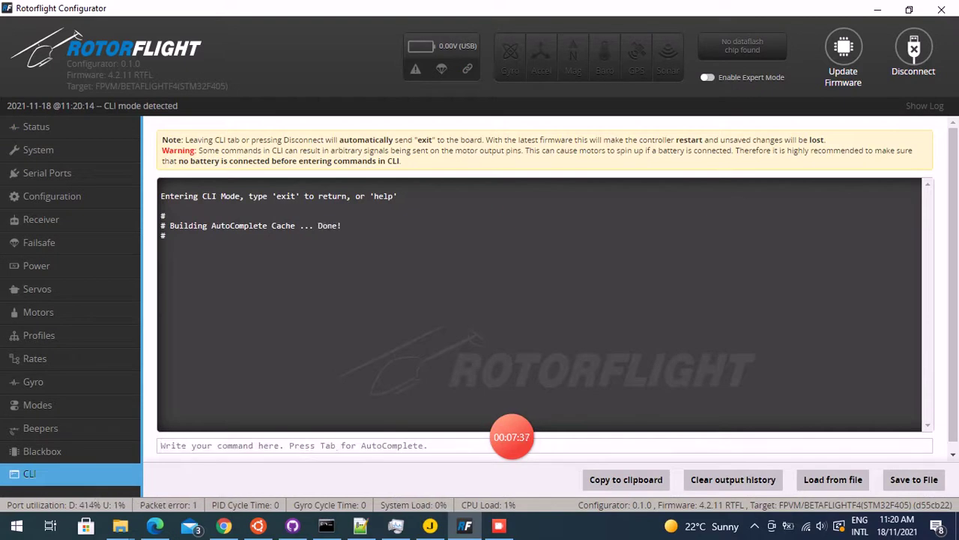
right_click(179, 442)
click(205, 400)
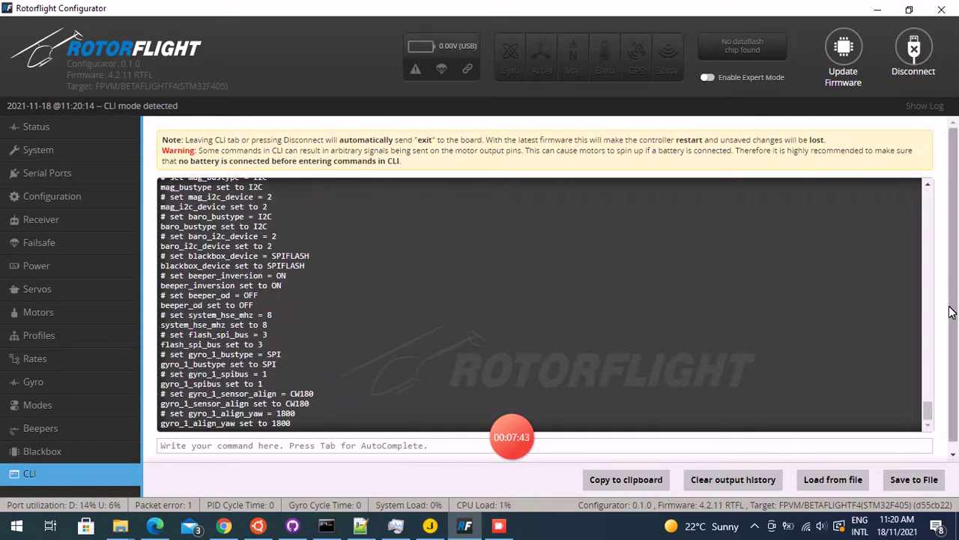
drag(929, 412, 929, 218)
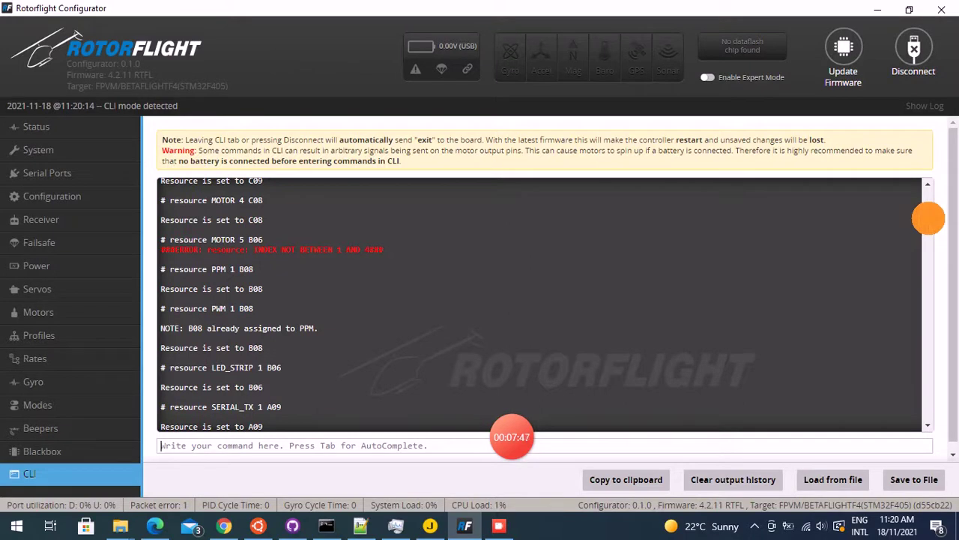
drag(929, 218, 932, 420)
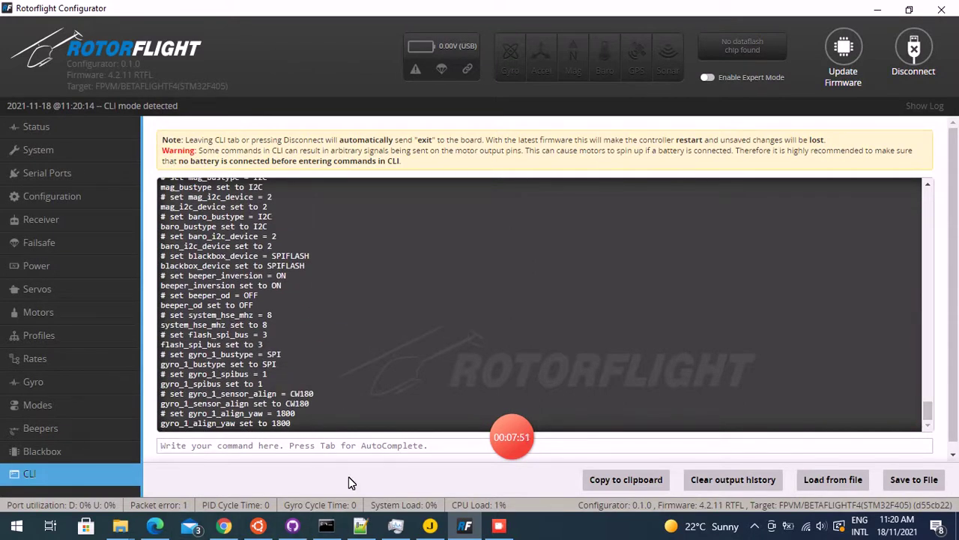
click(160, 445)
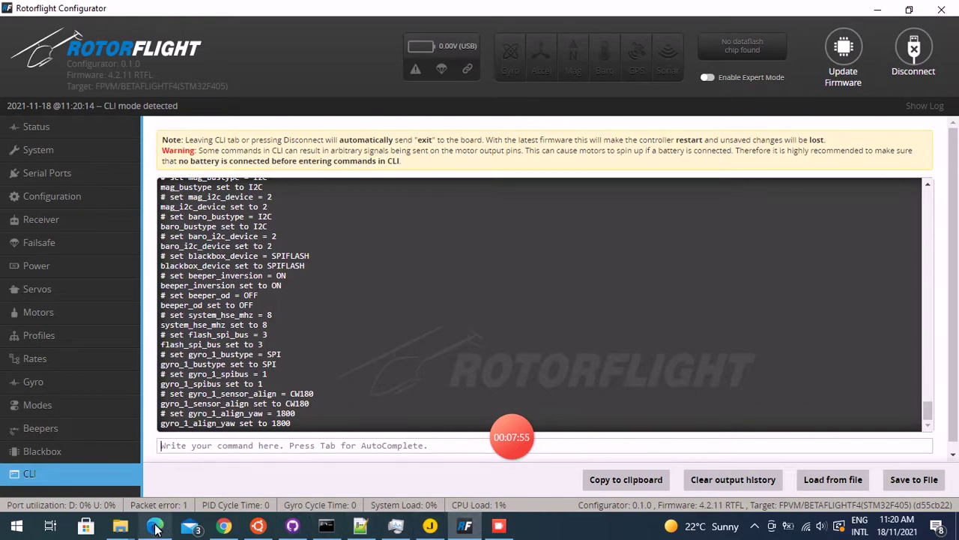
click(224, 526)
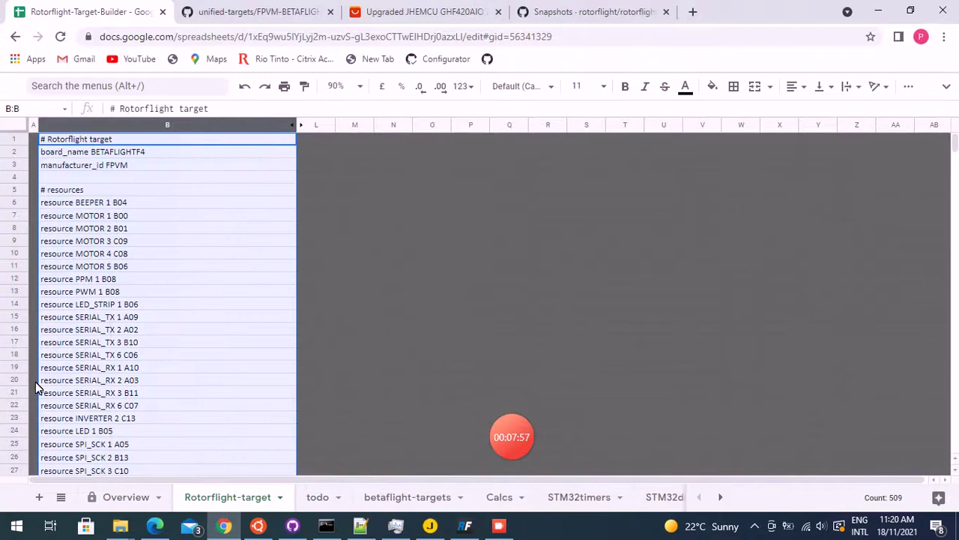
Step: Copy the Overview sheet's config block H20:R55, starting at '# remove resources', for the CLI
click(127, 499)
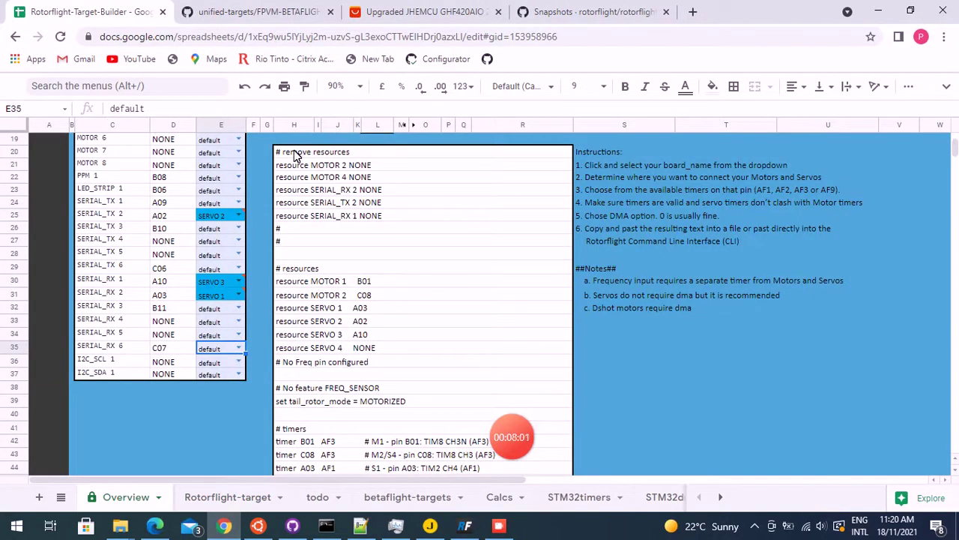
mouse_move(276, 150)
mouse_down()
mouse_move(324, 494)
mouse_move(322, 402)
mouse_up()
right_click(343, 336)
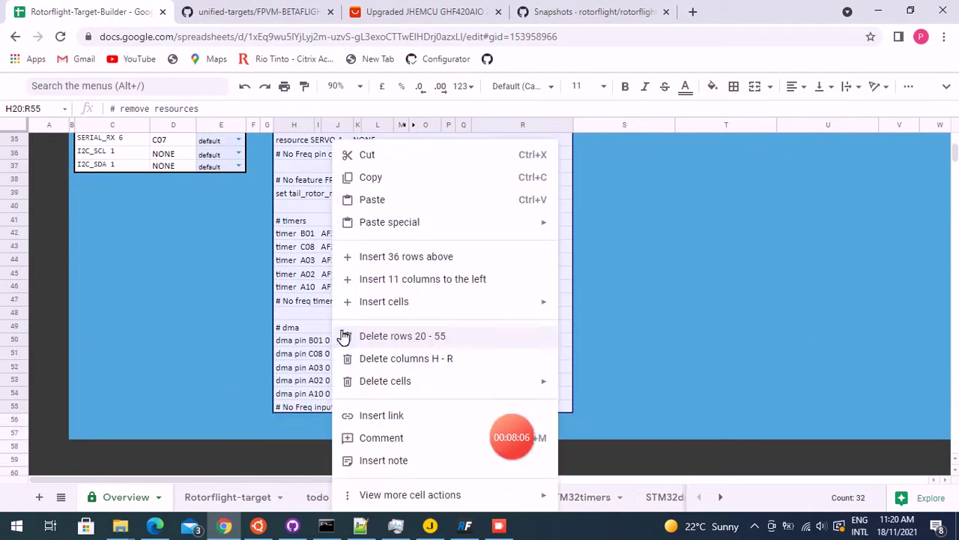
click(382, 179)
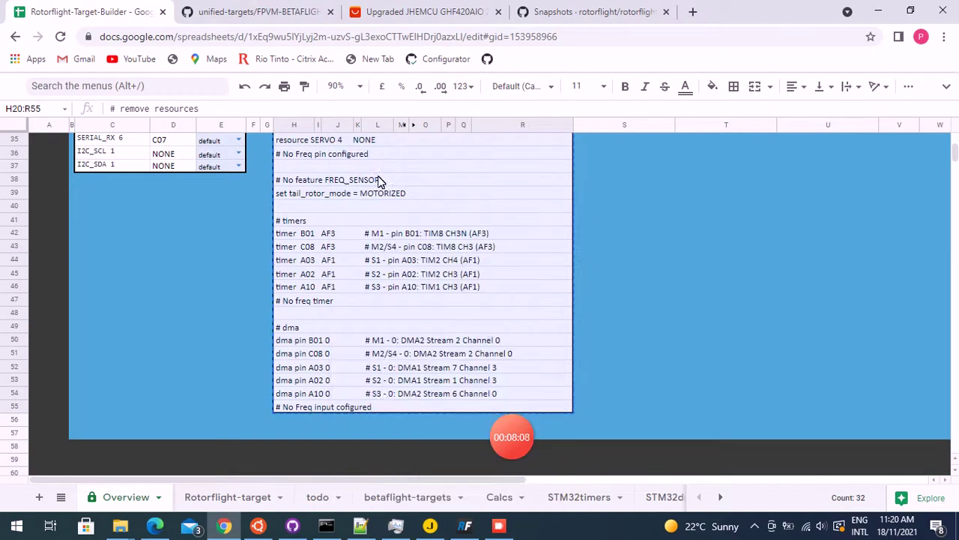
click(465, 525)
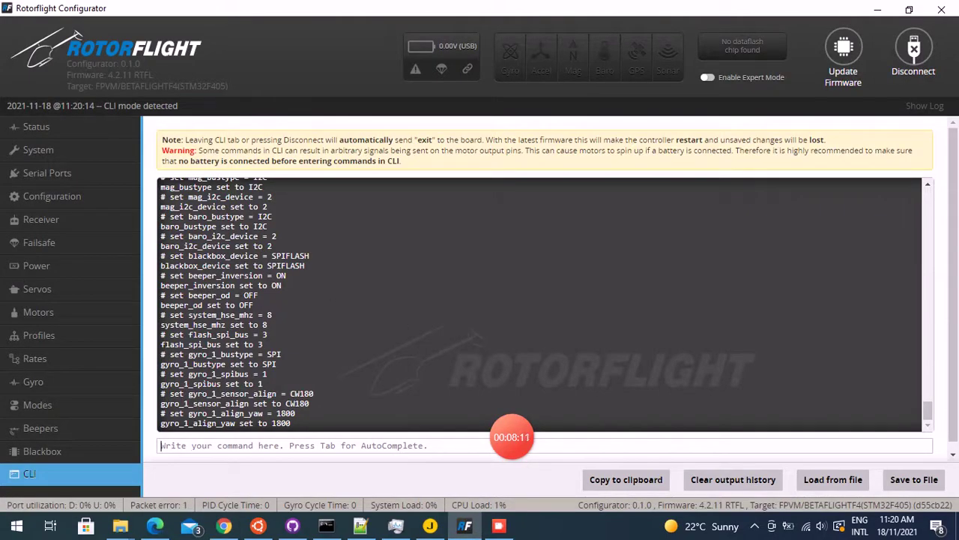
Step: Paste and run the remap commands in the CLI, then save the board configuration
right_click(197, 447)
click(227, 391)
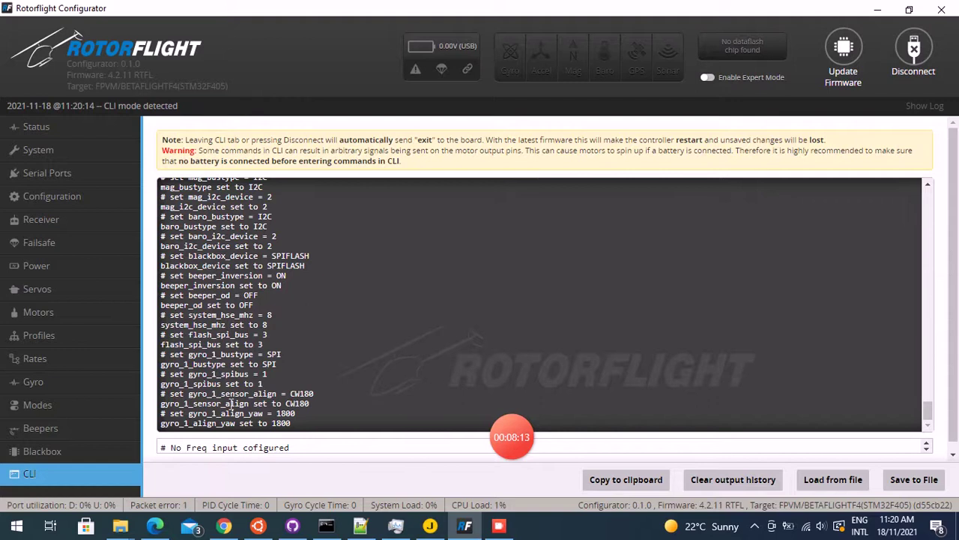
key(Return)
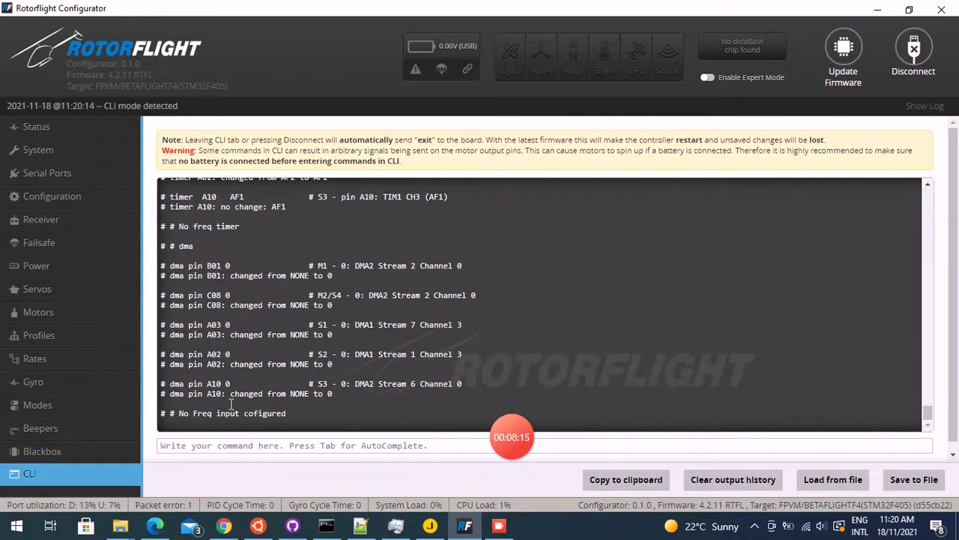
text(save)
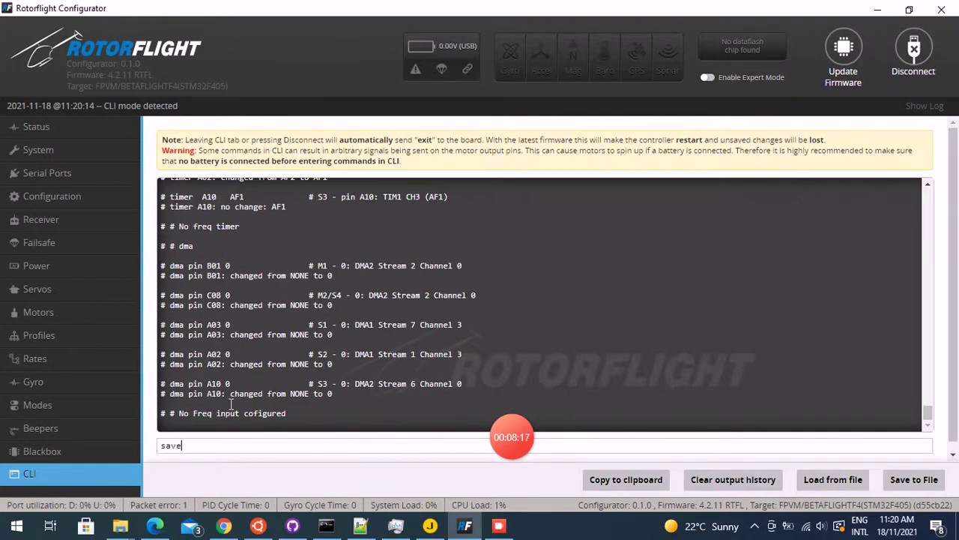
key(Return)
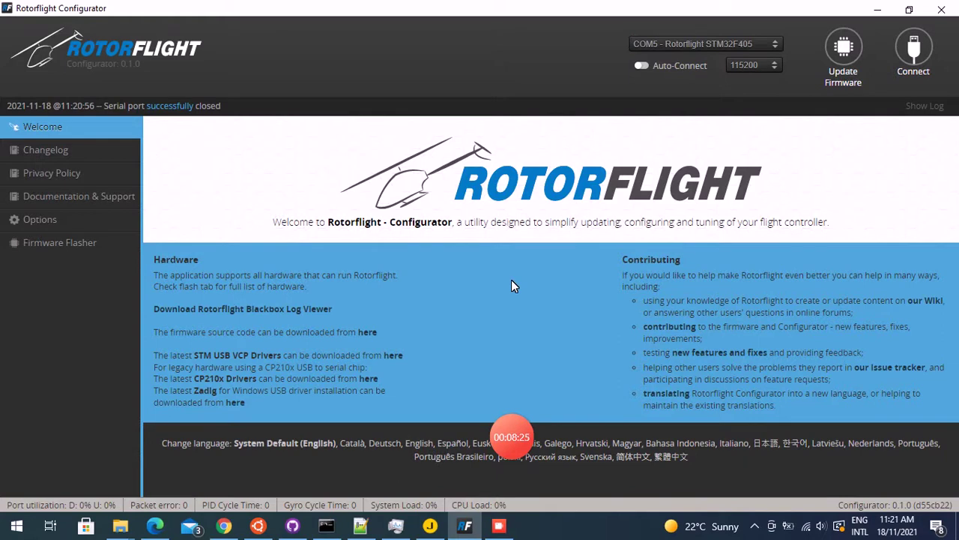
click(224, 525)
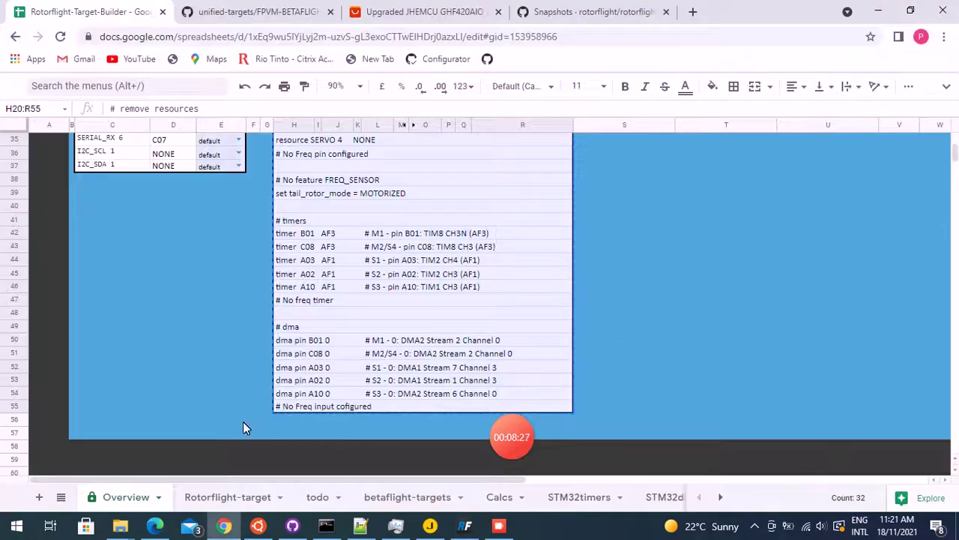
scroll(703, 248, up, 3)
scroll(705, 247, up, 2)
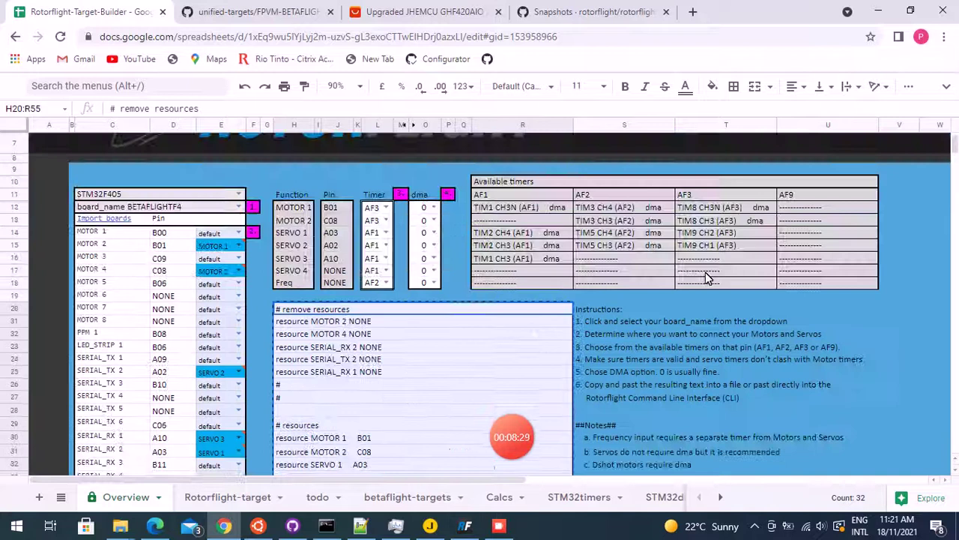
scroll(926, 350, up, 2)
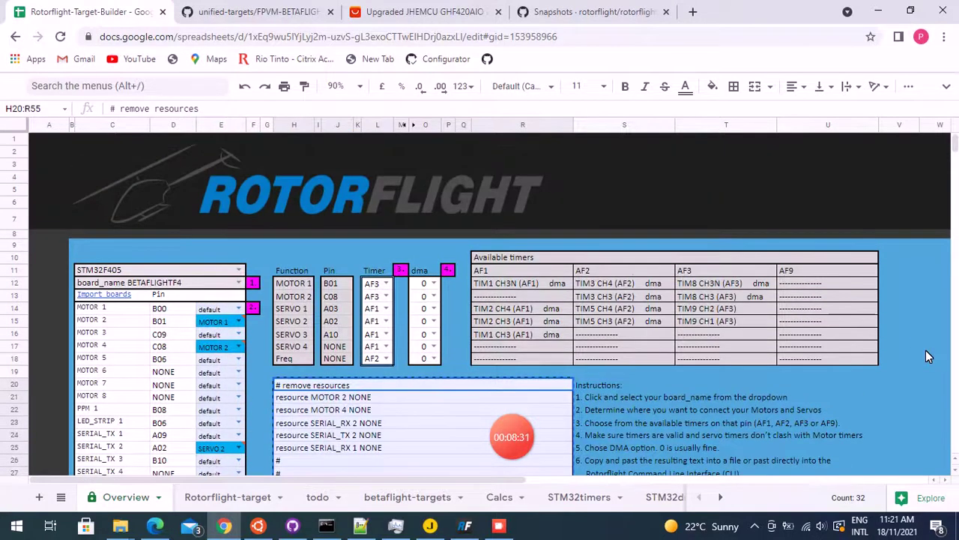